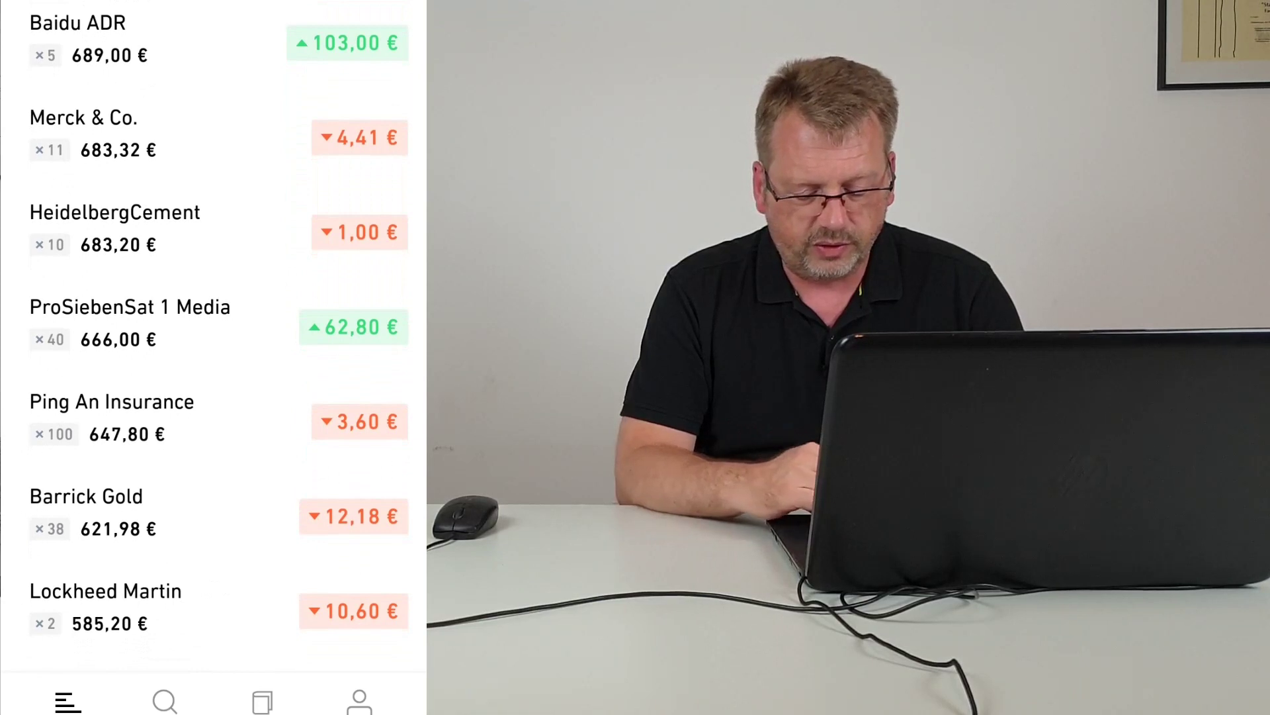
# Review the remaining portfolio positions and their gains or losses from Baidu ADR down past Stellantis.
pyautogui.scroll(-5, 219, 337)
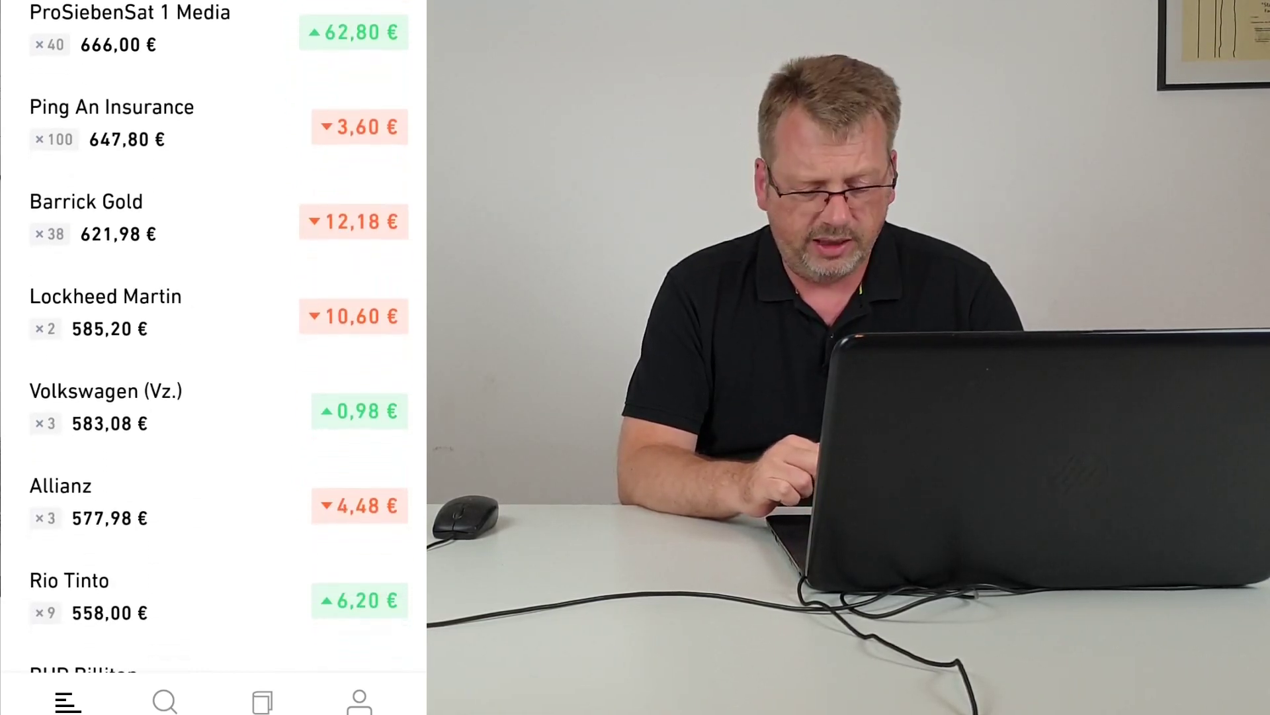
pyautogui.scroll(-8, 220, 338)
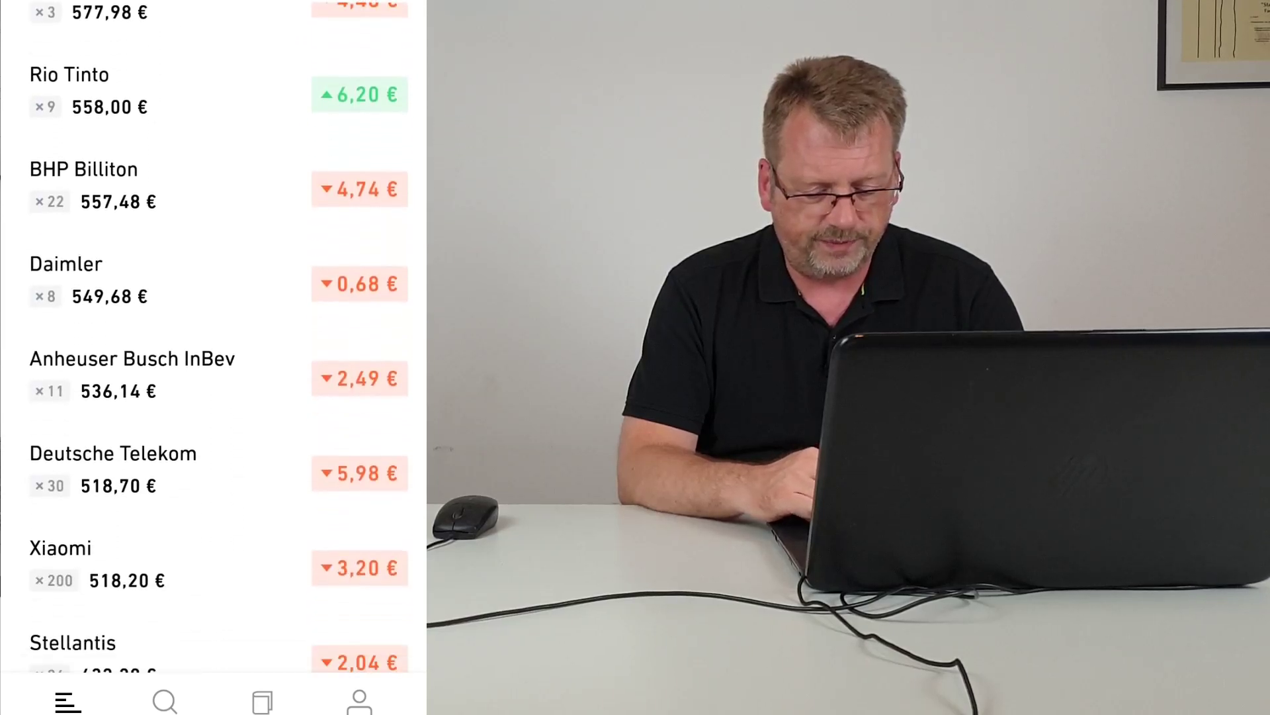
pyautogui.scroll(-7, 219, 337)
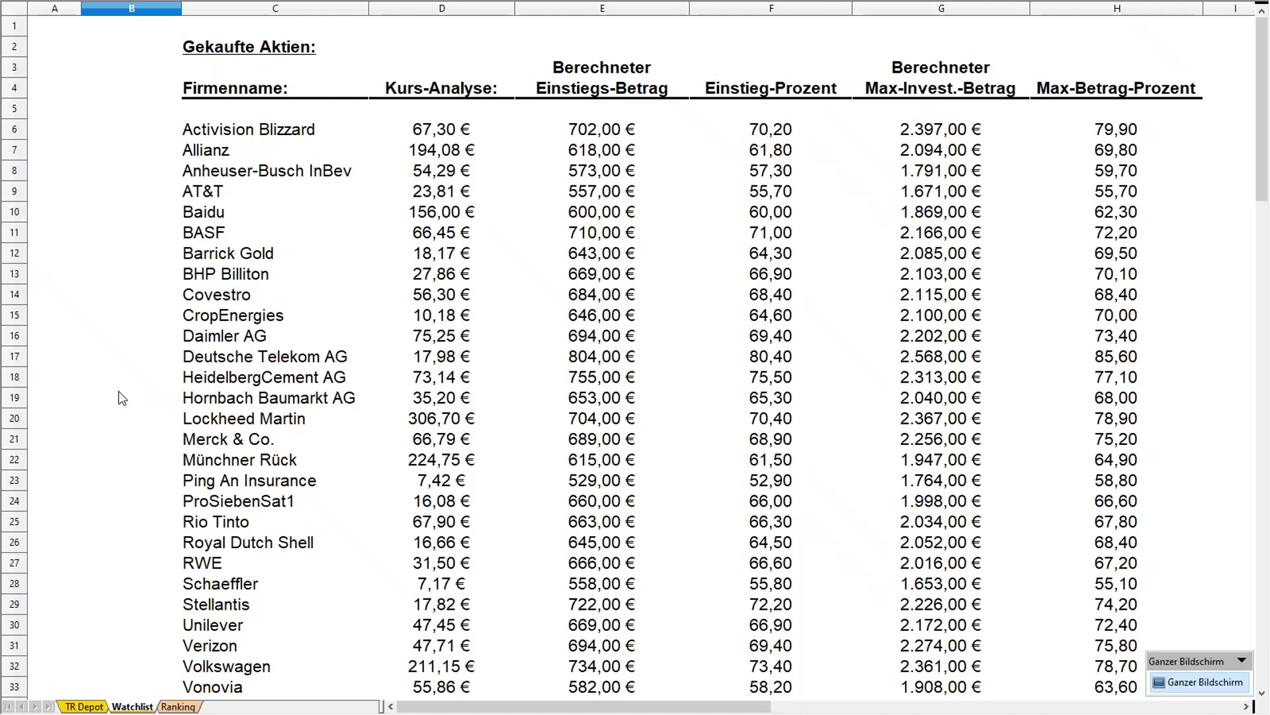
# Look through the "Gekaufte Aktien" table in the spreadsheet and go on to the "Watchlist:" table below it.
pyautogui.scroll(-1, 118, 392)
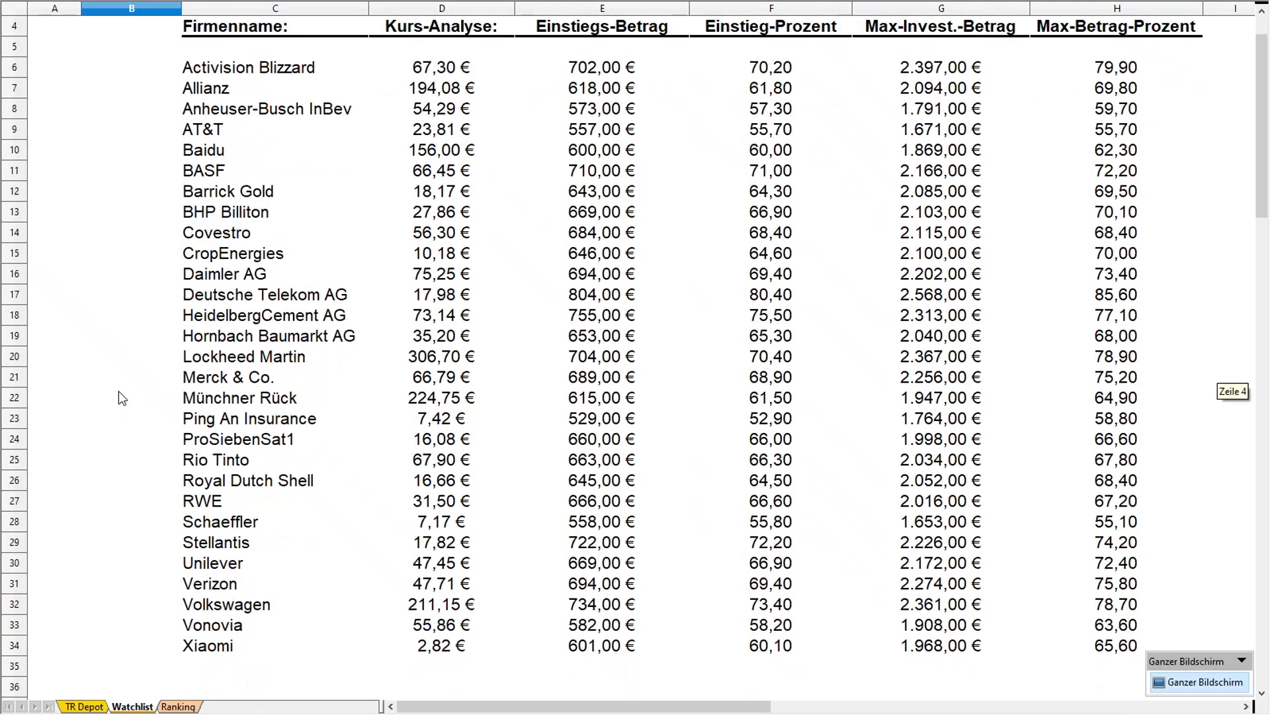
pyautogui.scroll(-4, 119, 391)
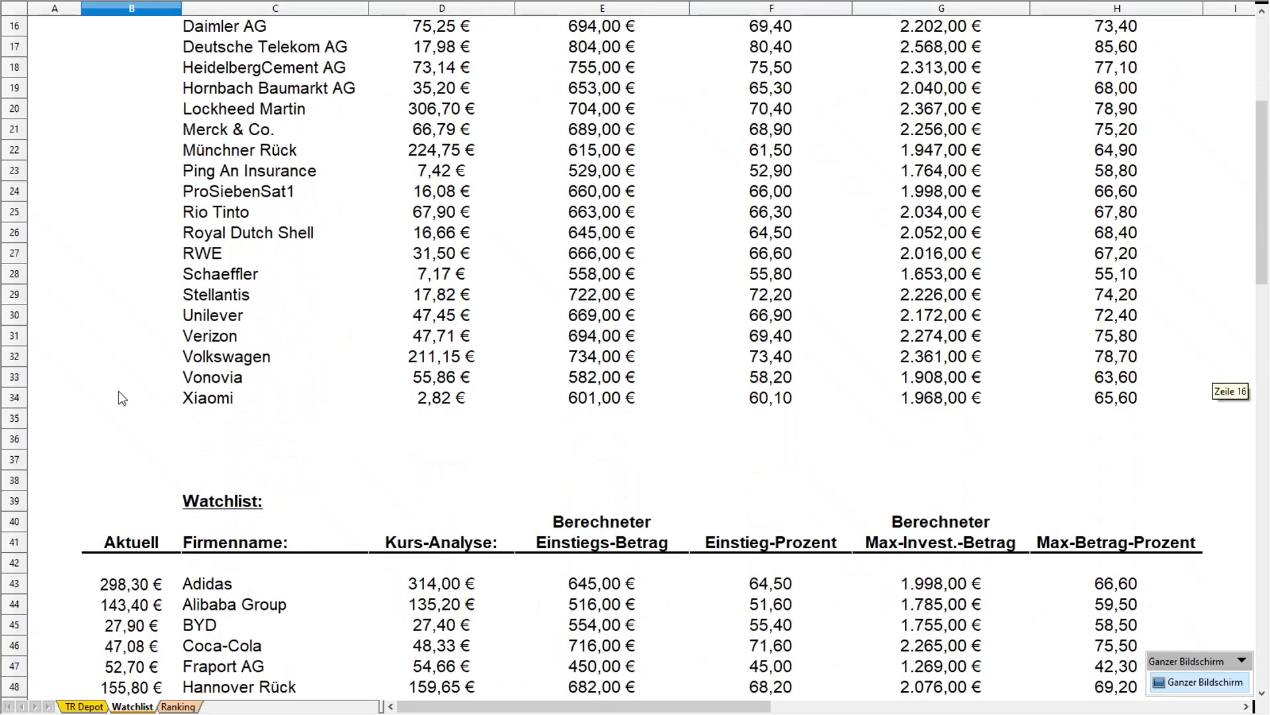
pyautogui.scroll(-4, 119, 392)
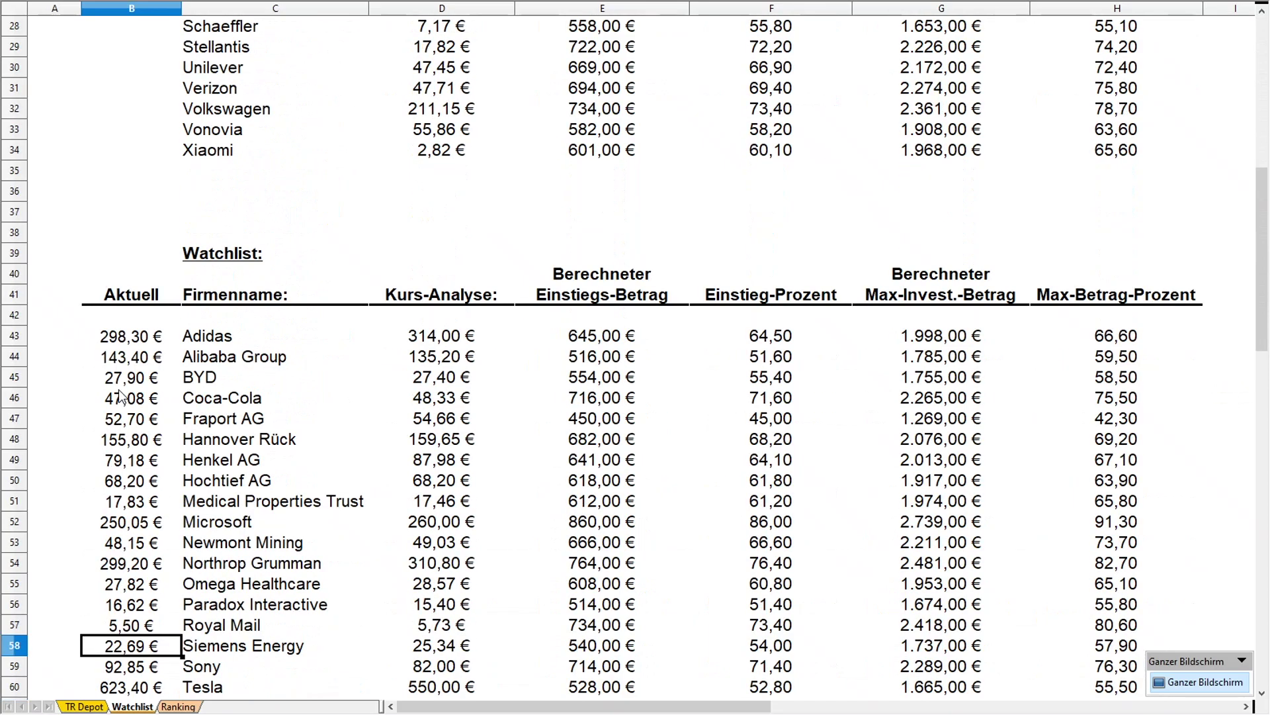
pyautogui.scroll(-1, 120, 395)
pyautogui.click(126, 274)
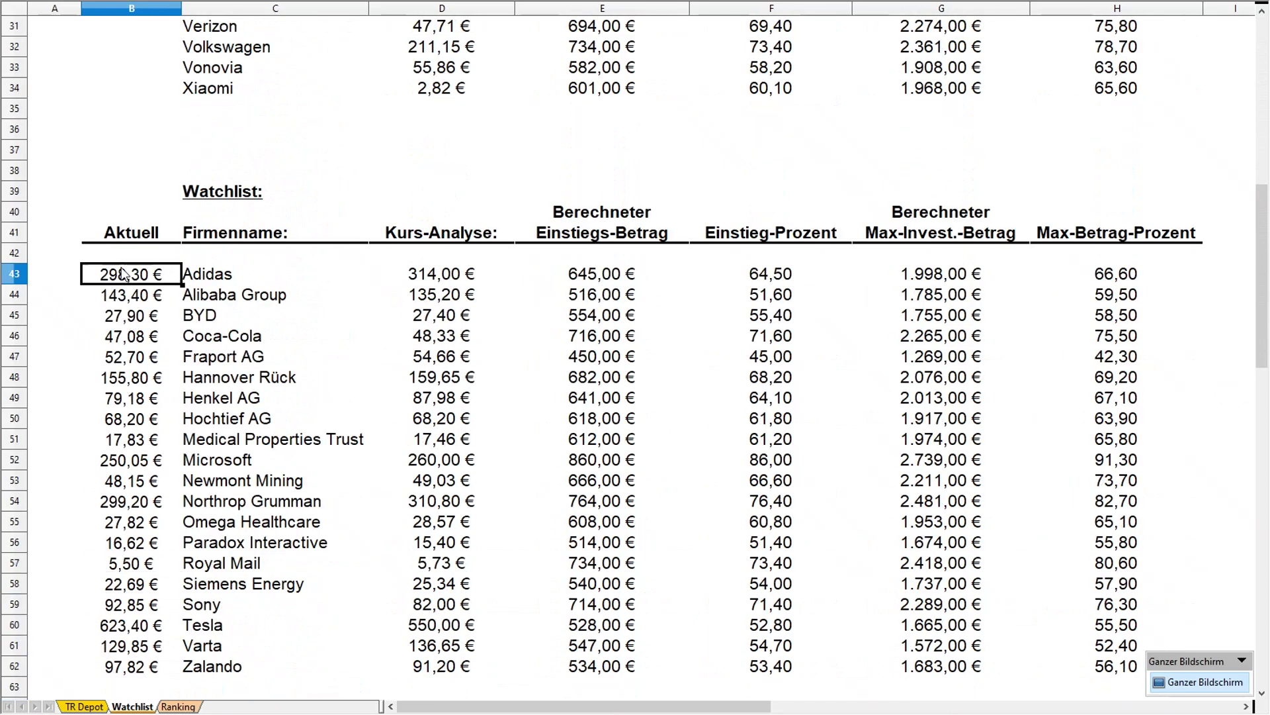
pyautogui.click(218, 198)
pyautogui.scroll(-2, 58, 364)
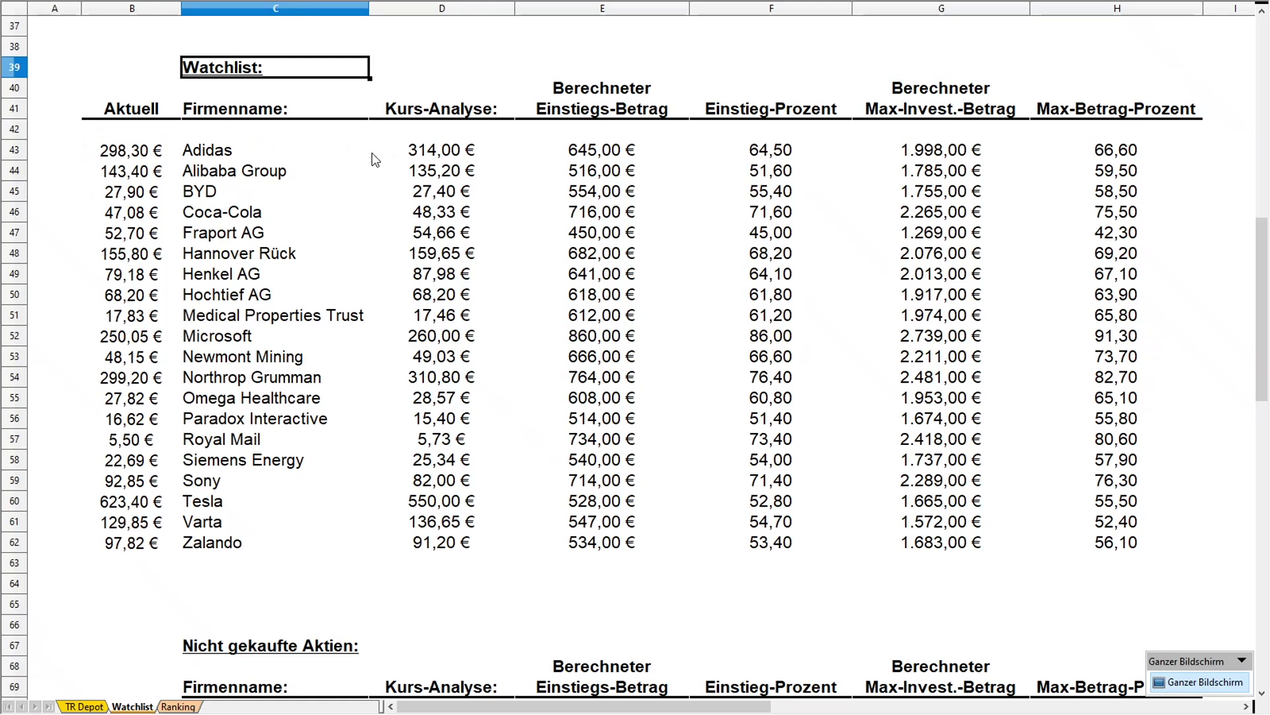
# Compare each watchlist company's Aktuell price with its Kurs-Analyse price from Adidas to Zalando, and view the "Nicht gekaufte Aktien" table.
pyautogui.click(113, 156)
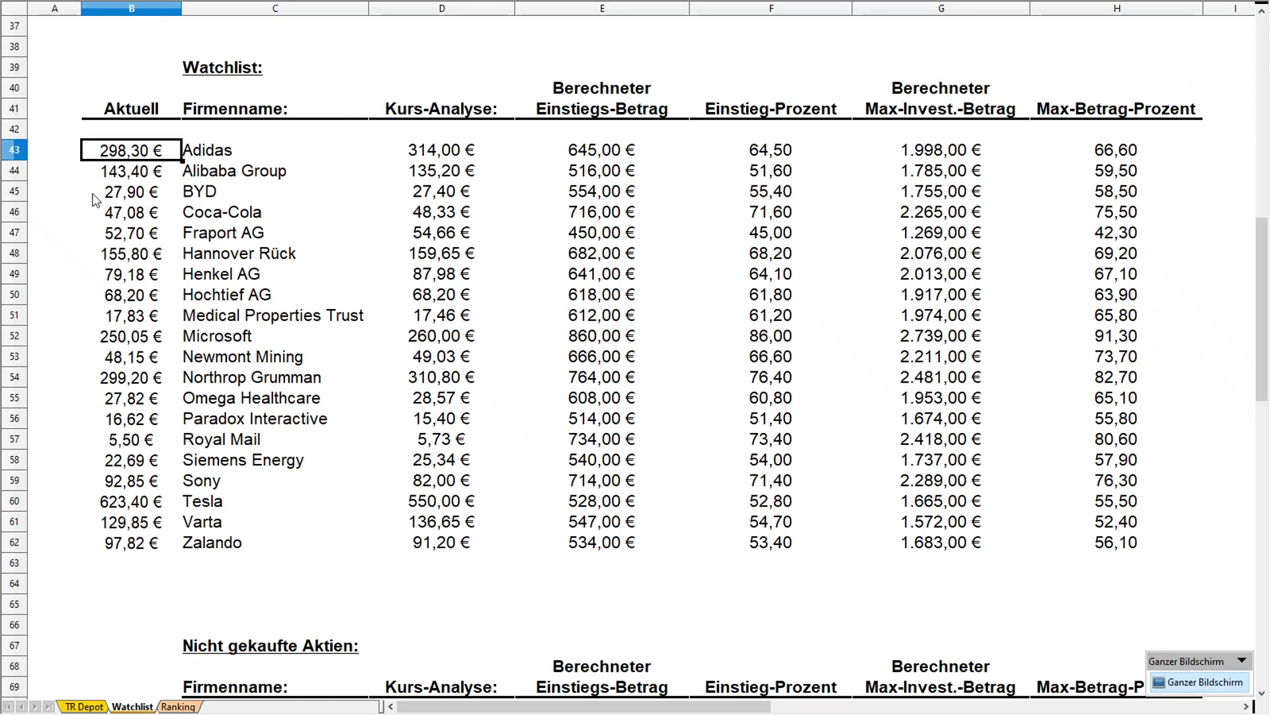
pyautogui.click(121, 197)
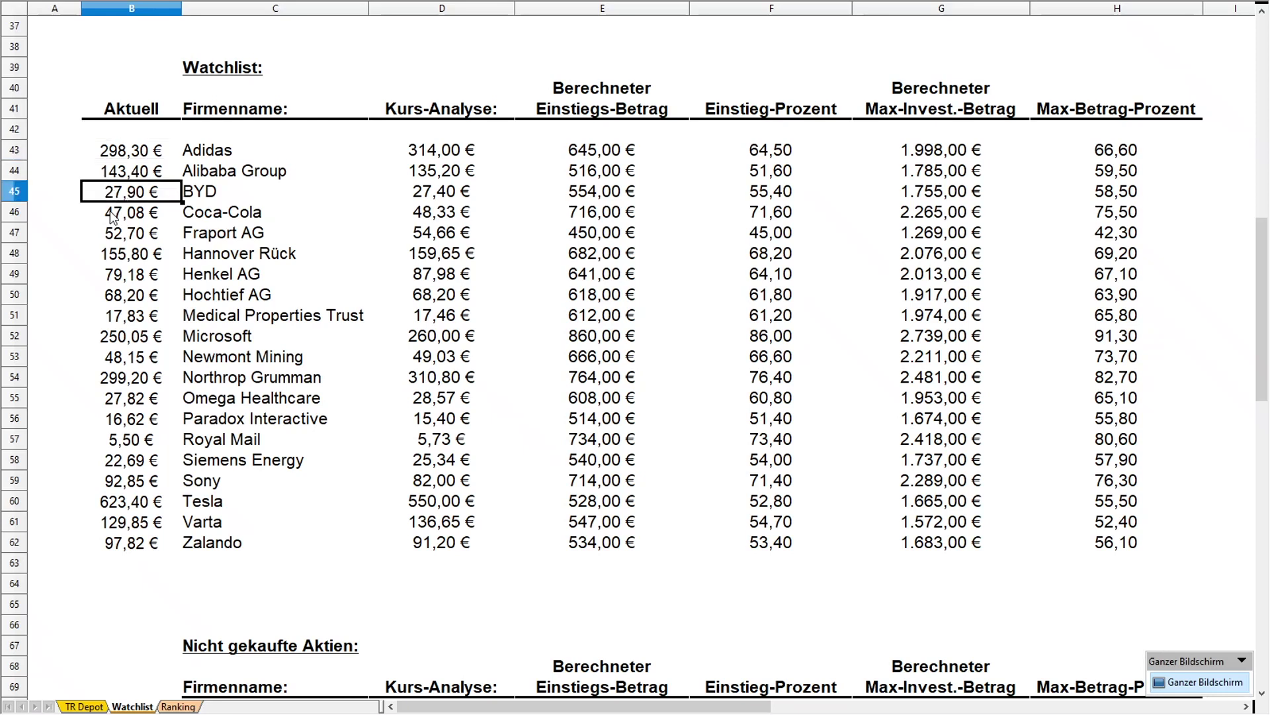
pyautogui.click(112, 217)
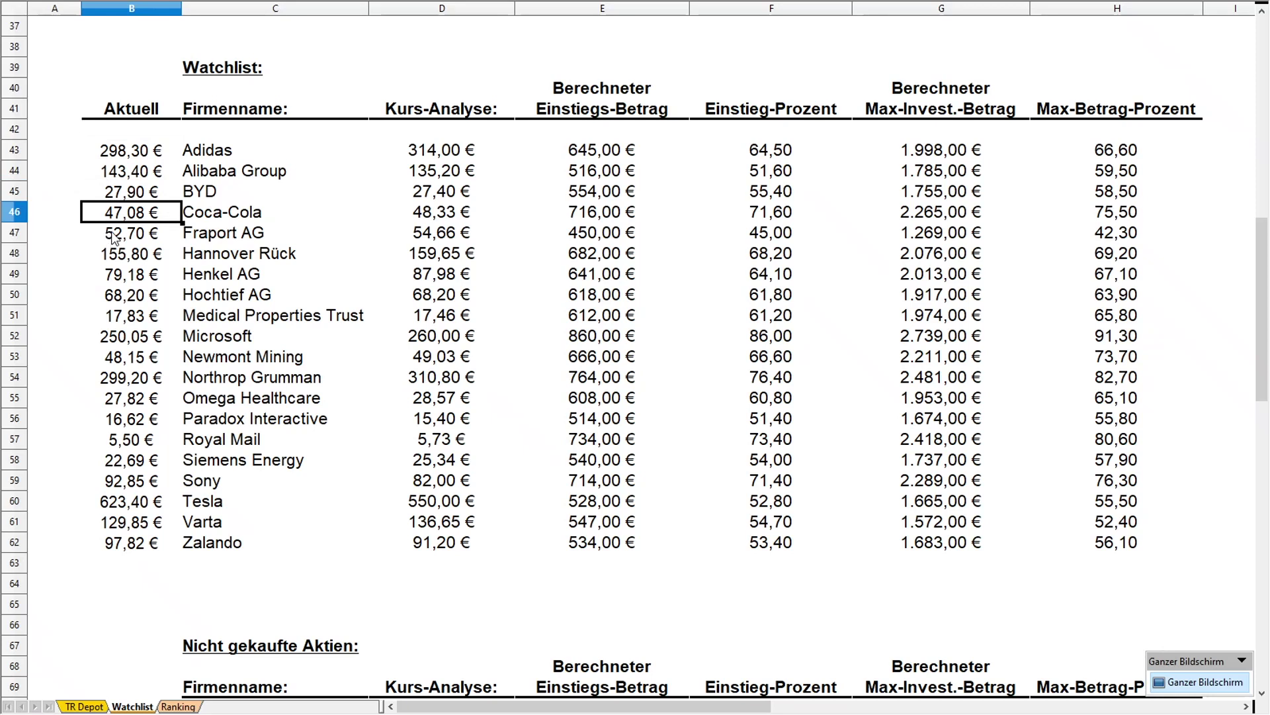
pyautogui.click(114, 237)
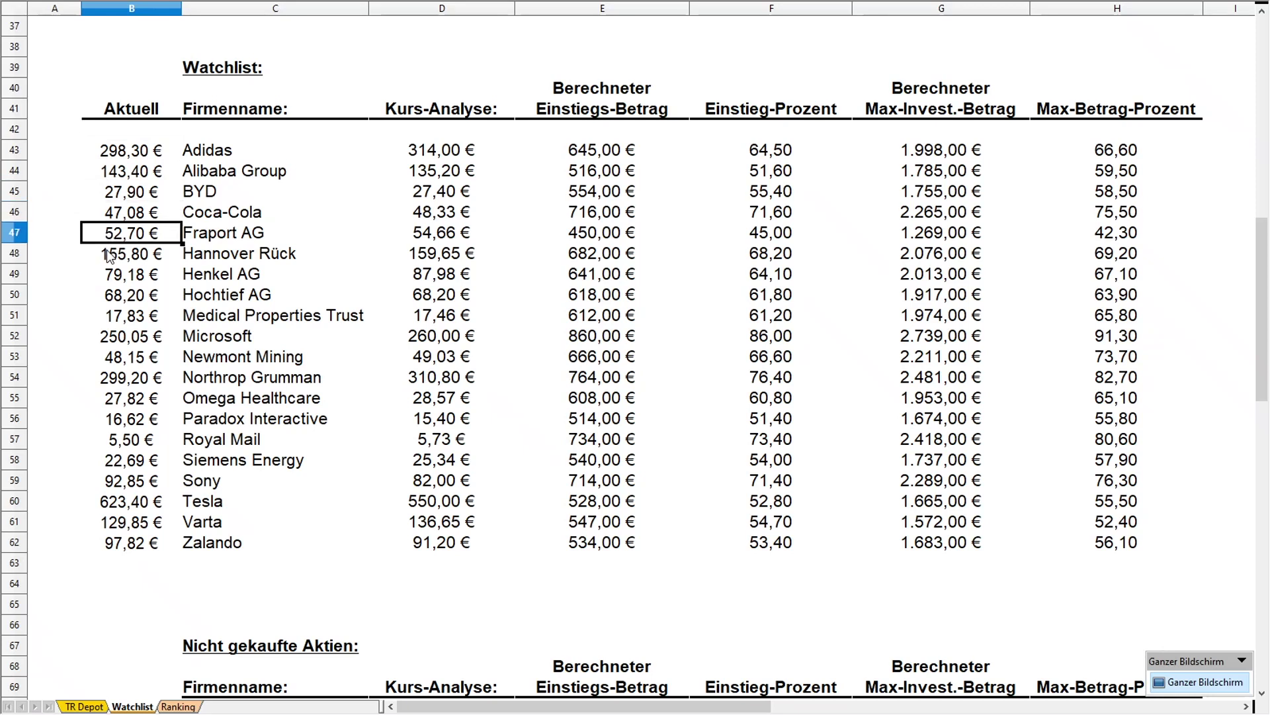
pyautogui.click(106, 258)
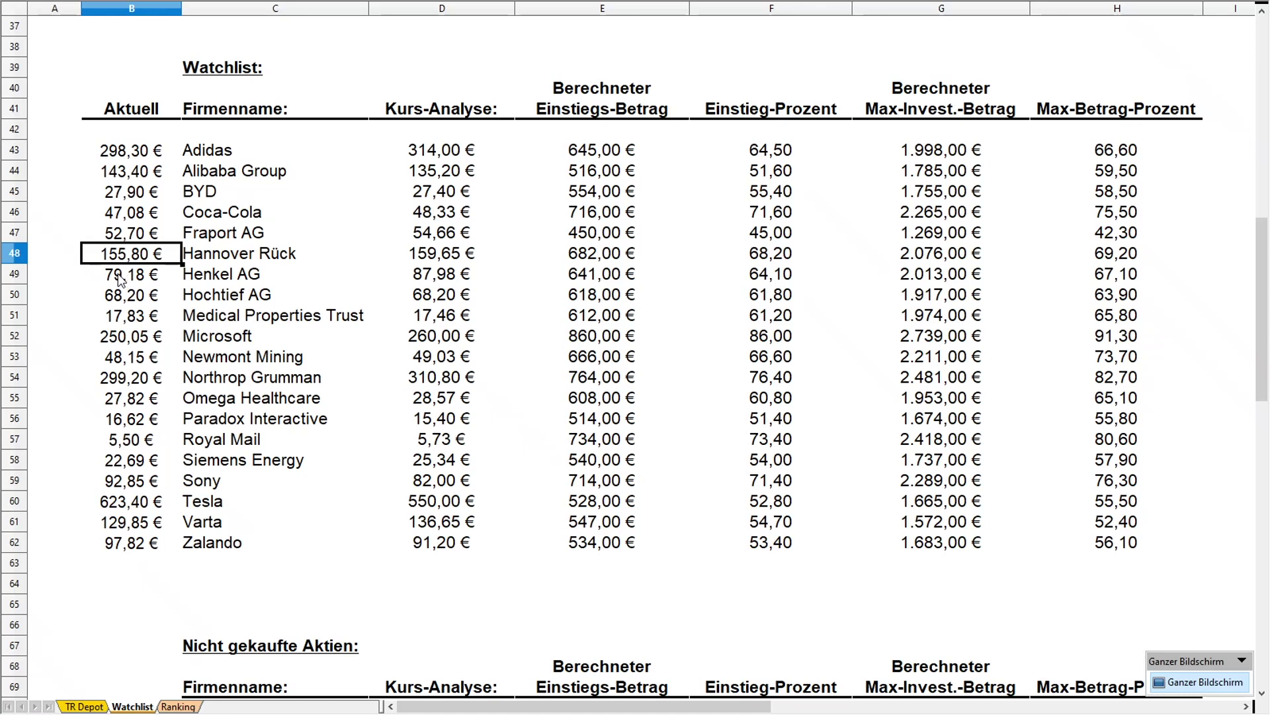
pyautogui.click(114, 280)
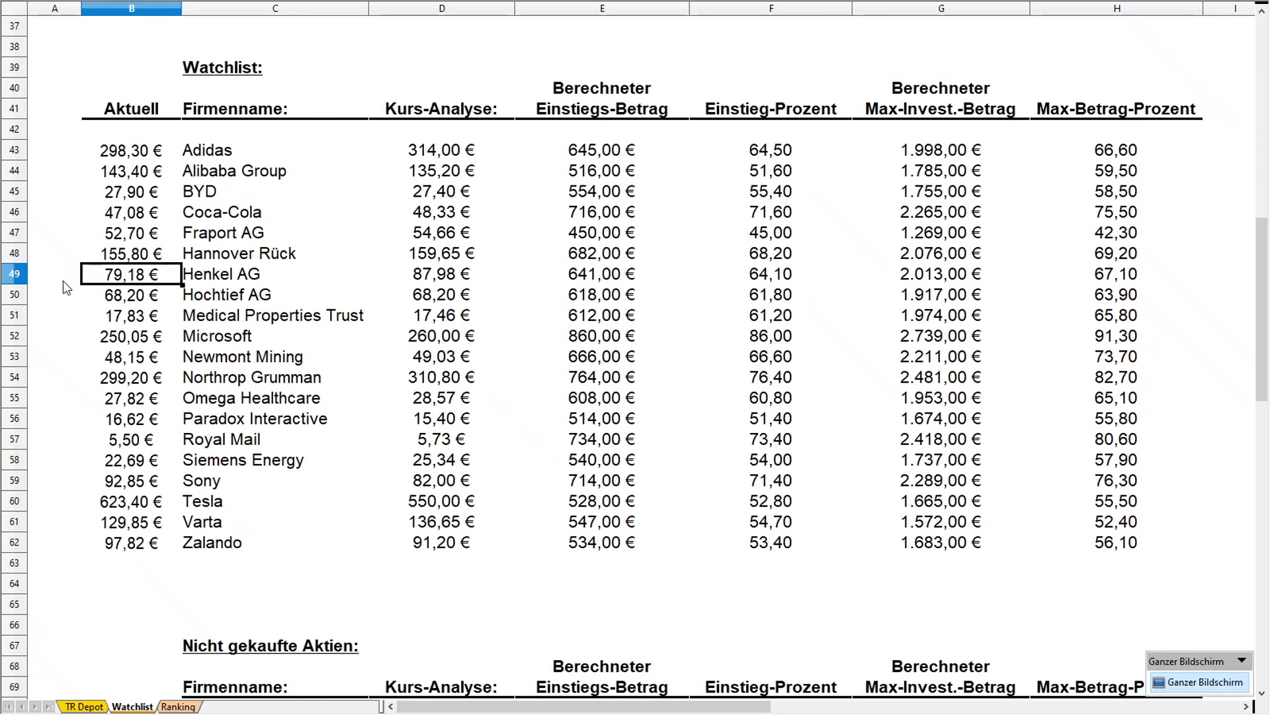
pyautogui.click(98, 298)
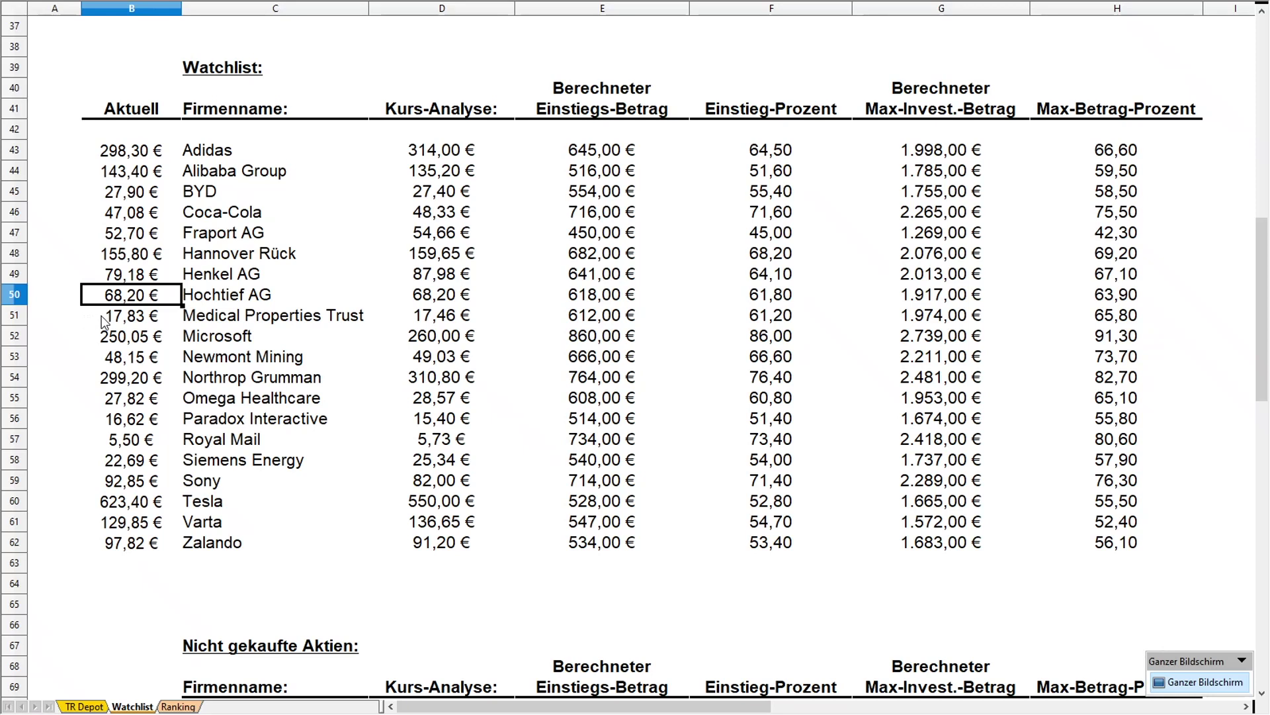
pyautogui.click(104, 321)
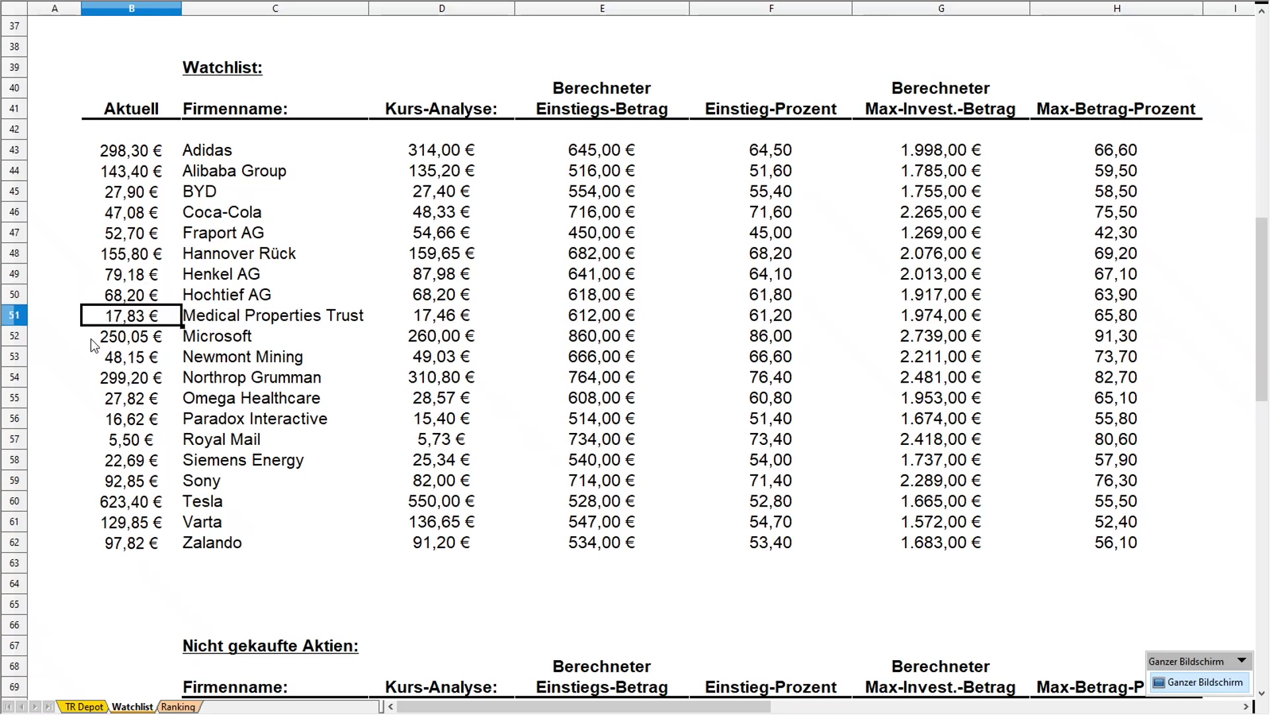
pyautogui.click(99, 341)
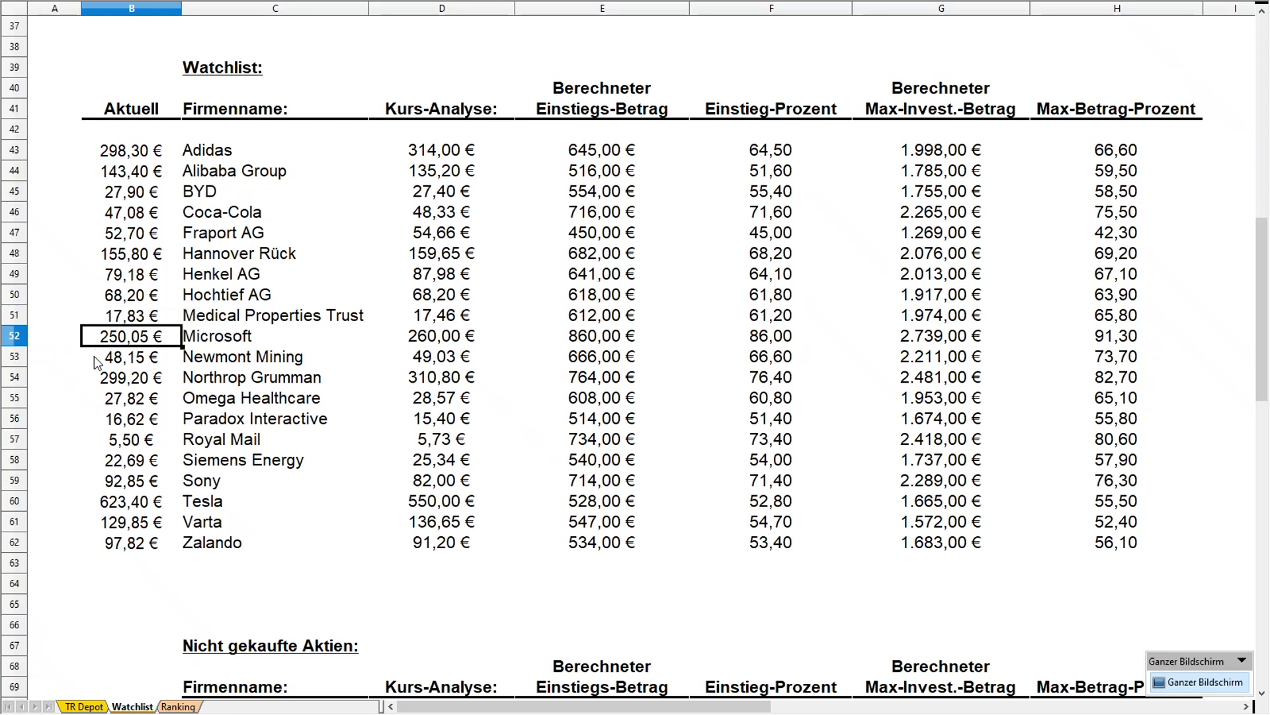
pyautogui.click(101, 358)
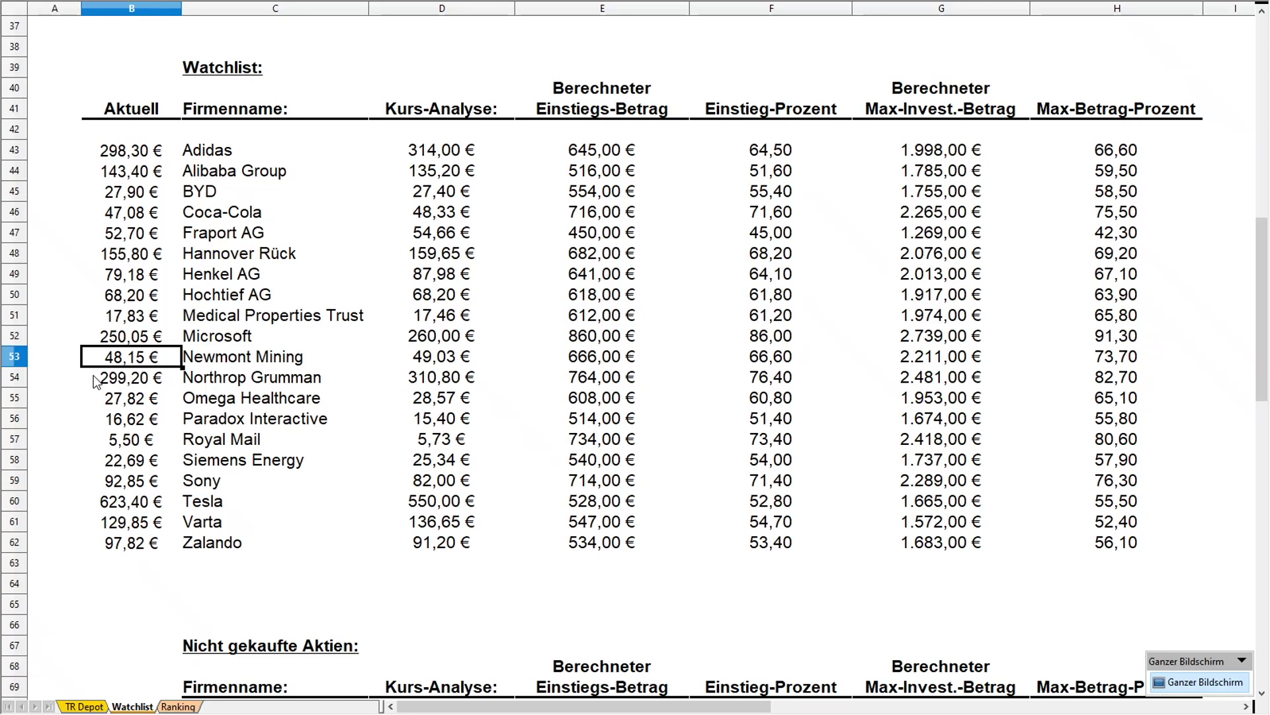
pyautogui.click(96, 381)
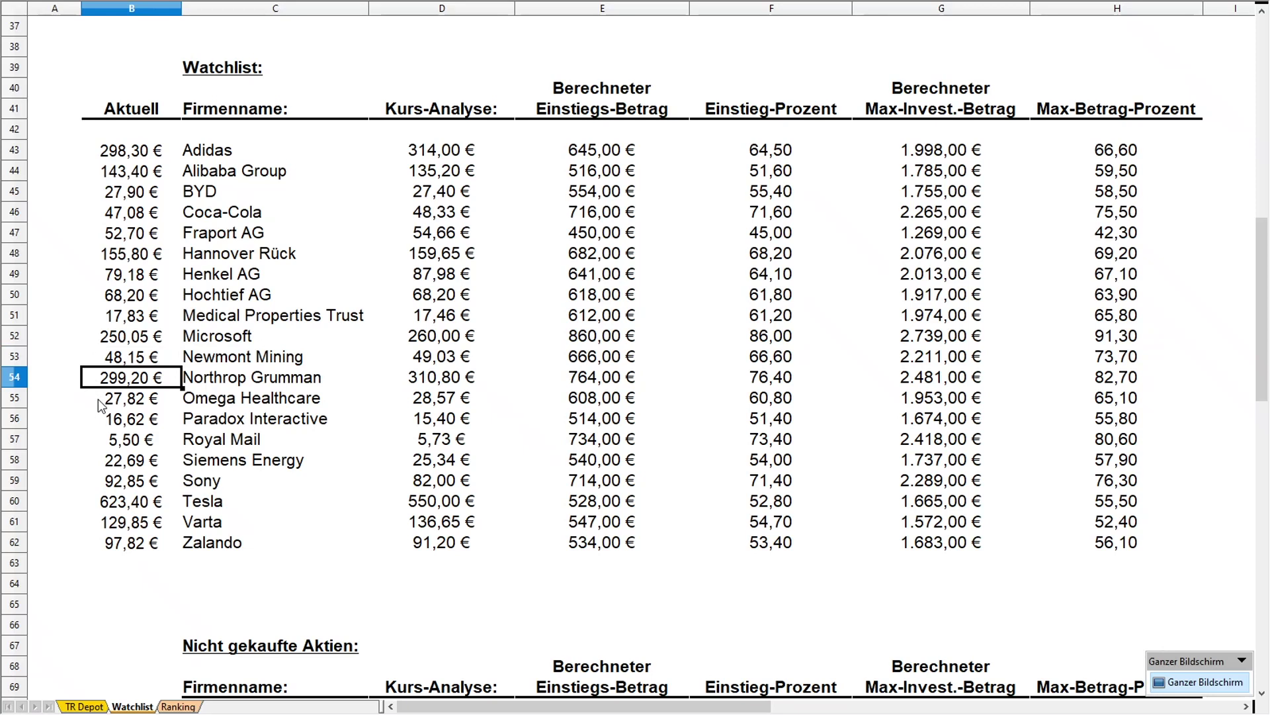
pyautogui.click(98, 399)
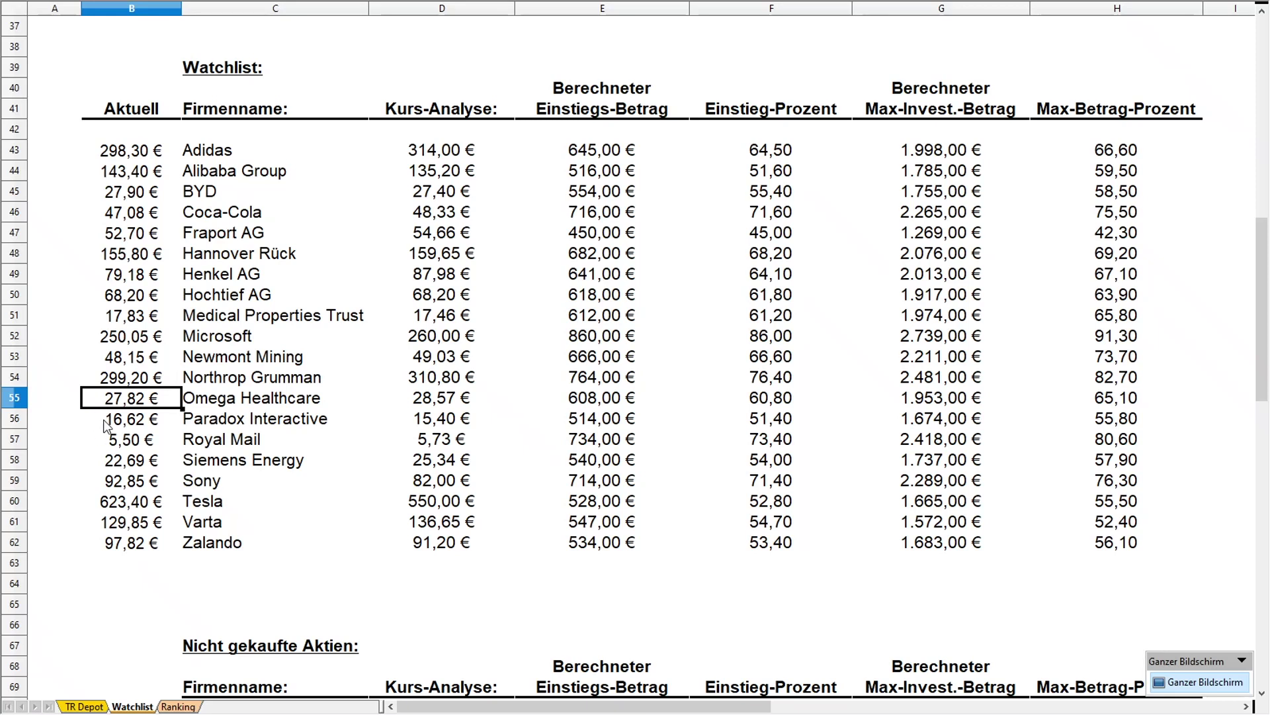
pyautogui.click(103, 423)
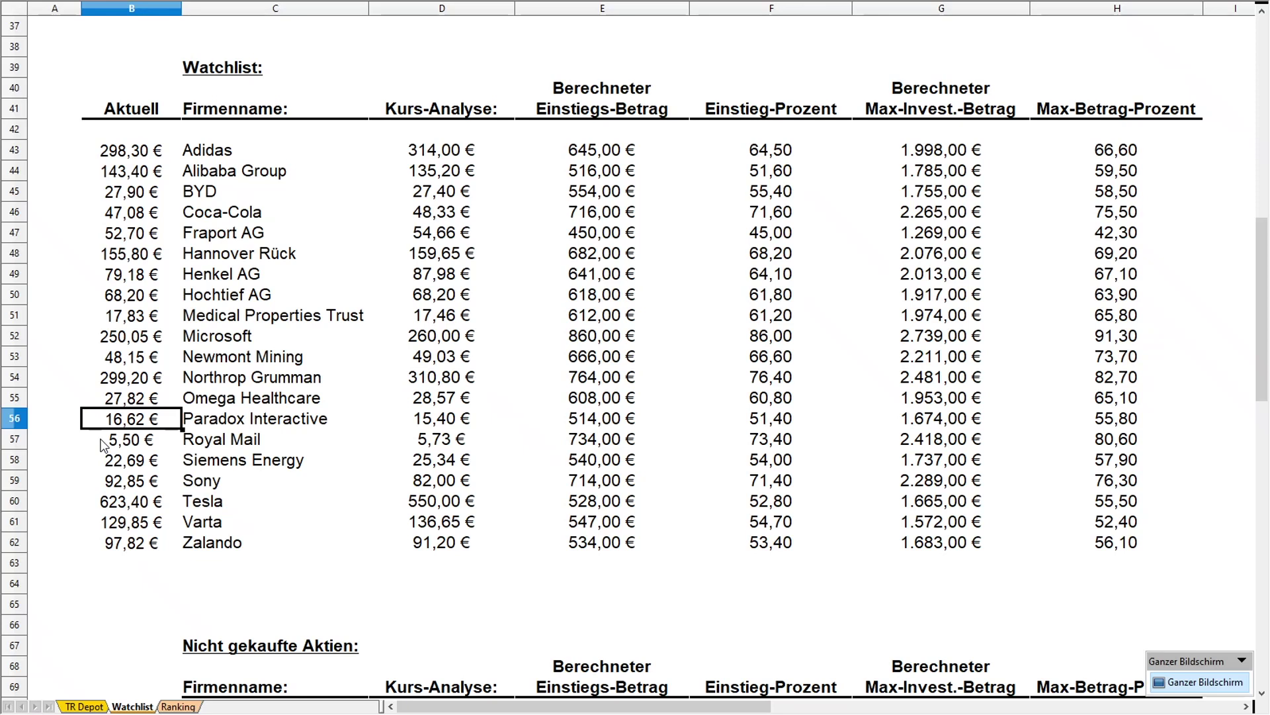
pyautogui.click(103, 445)
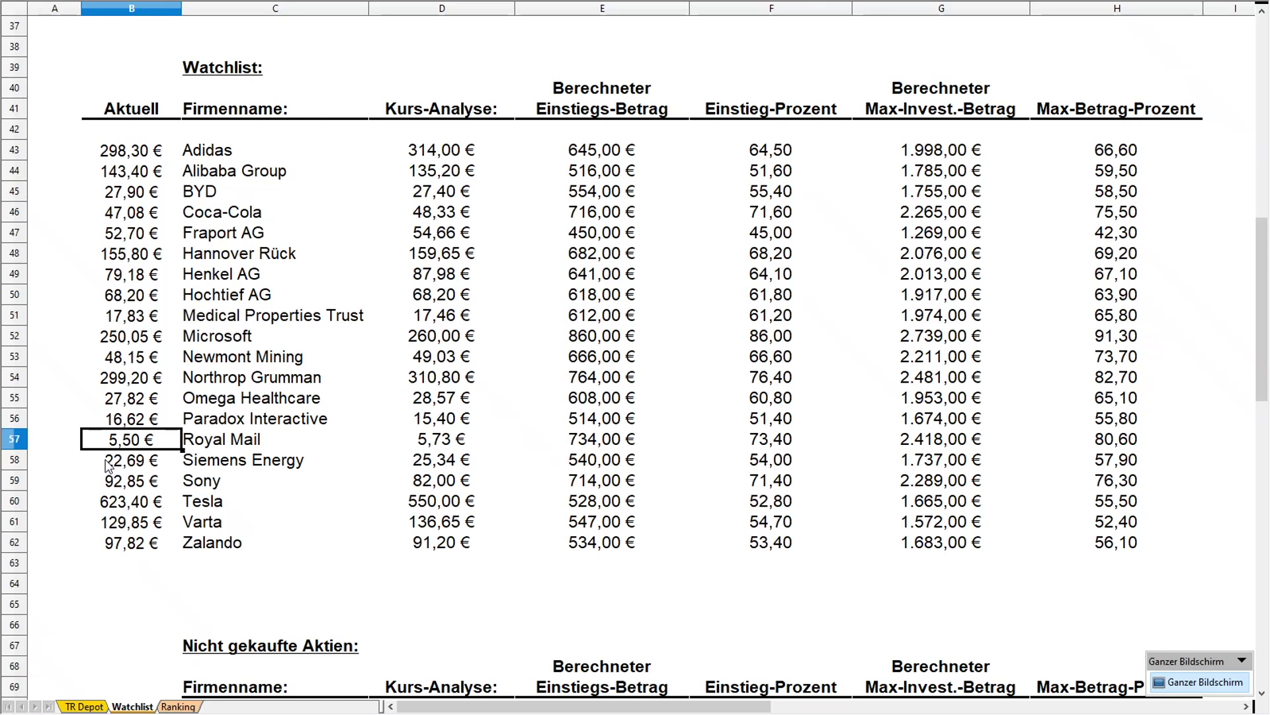
pyautogui.click(99, 463)
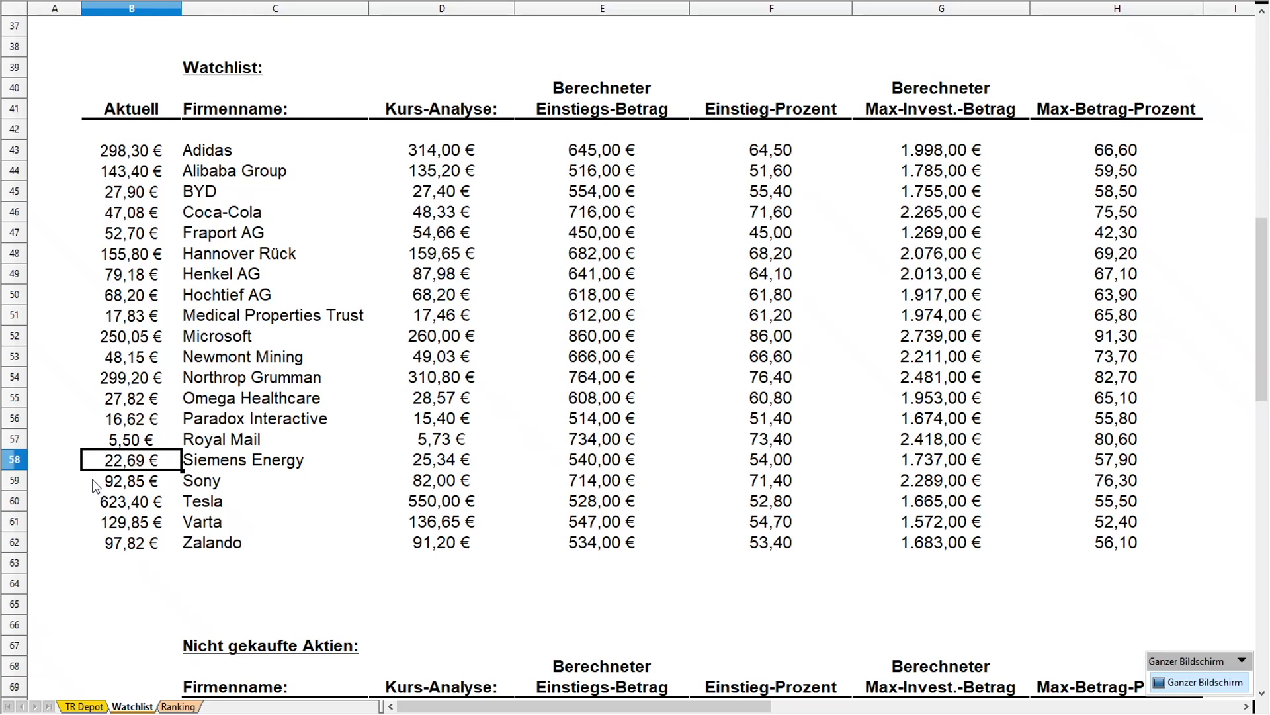
pyautogui.click(96, 486)
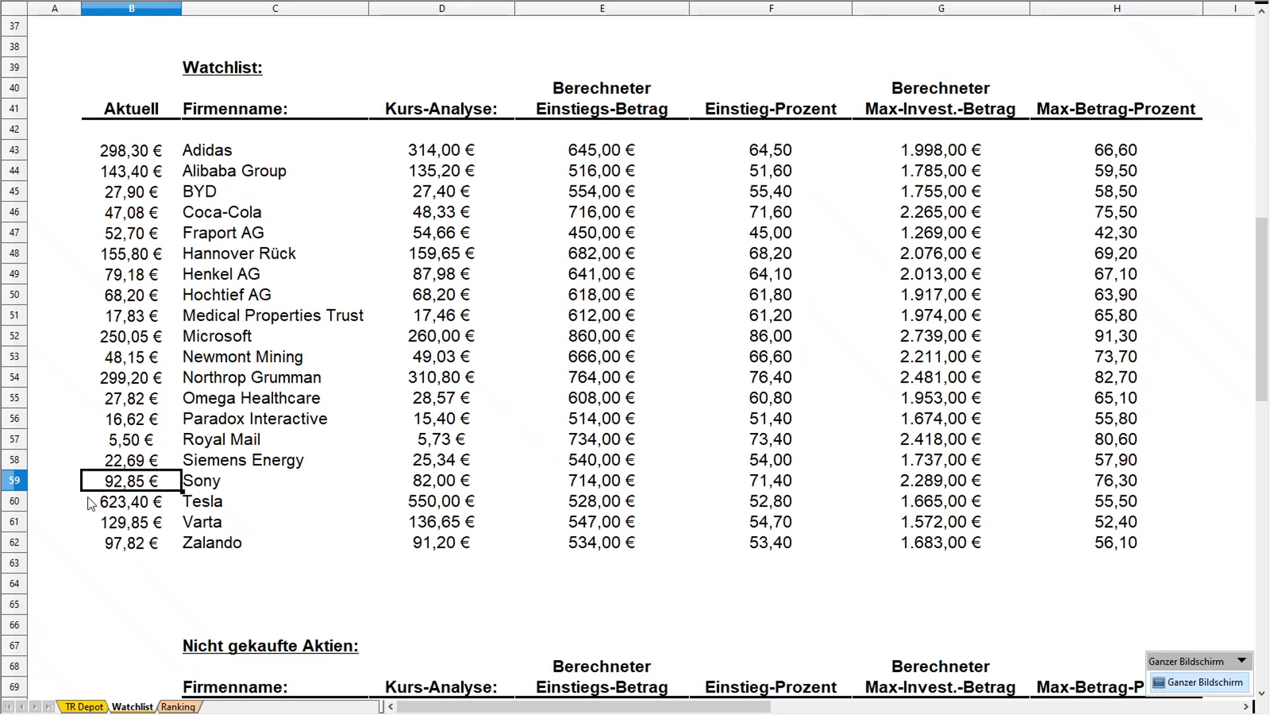
pyautogui.click(93, 504)
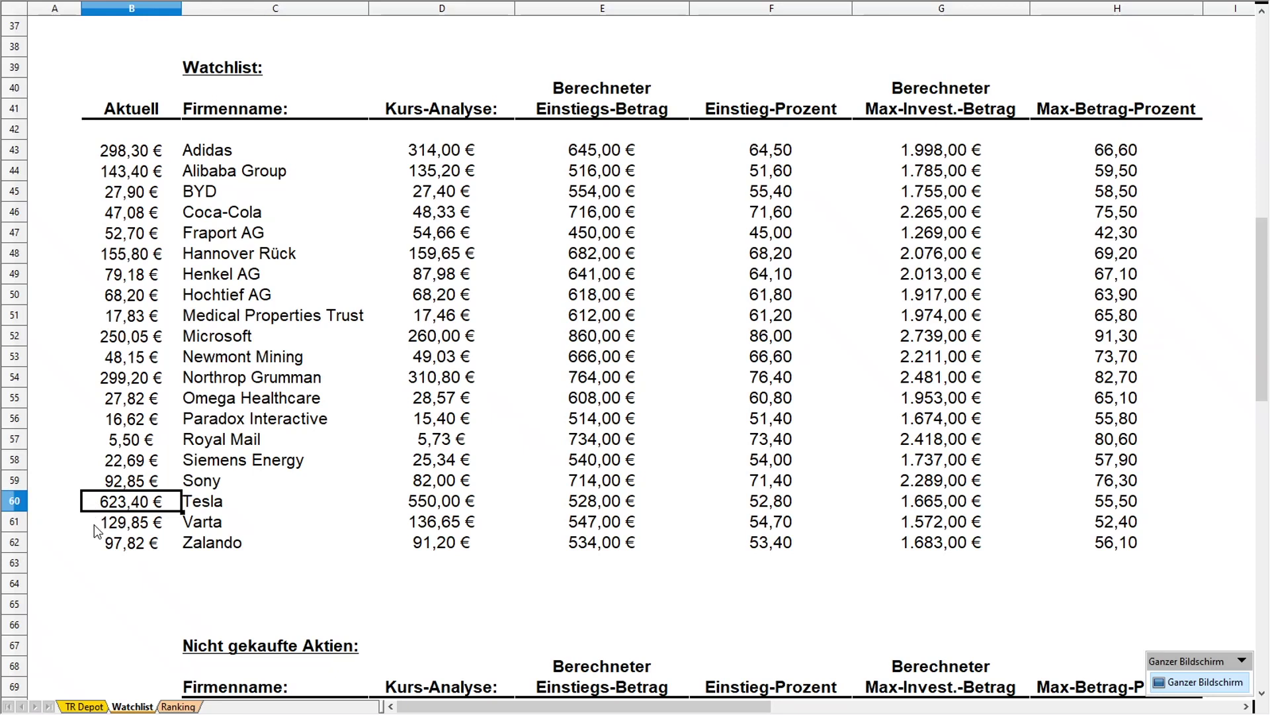
pyautogui.click(96, 528)
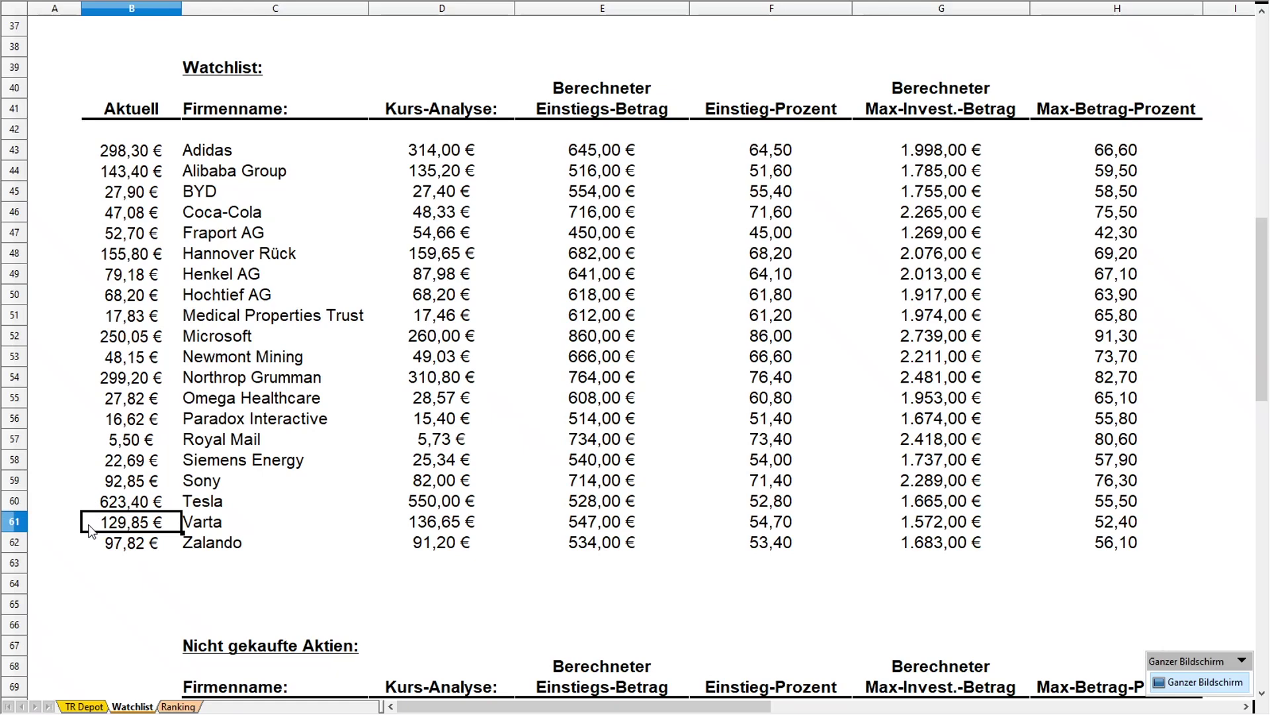
pyautogui.click(98, 548)
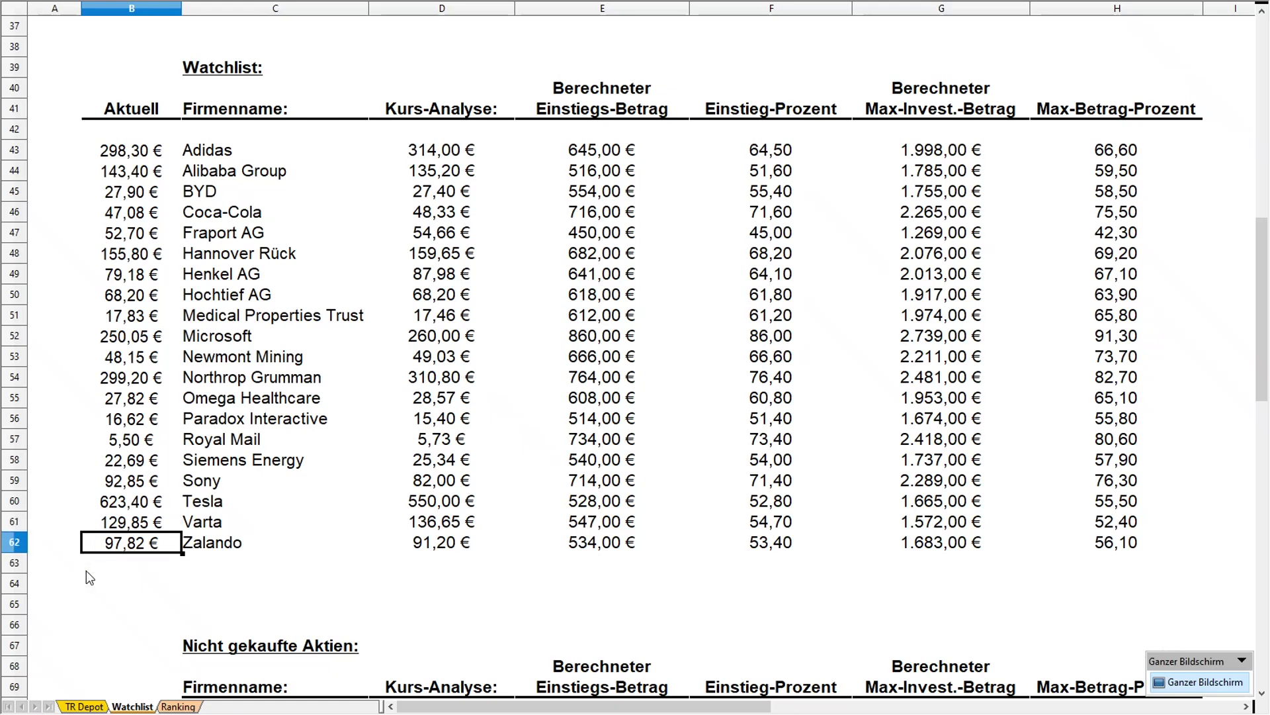
pyautogui.scroll(-5, 90, 571)
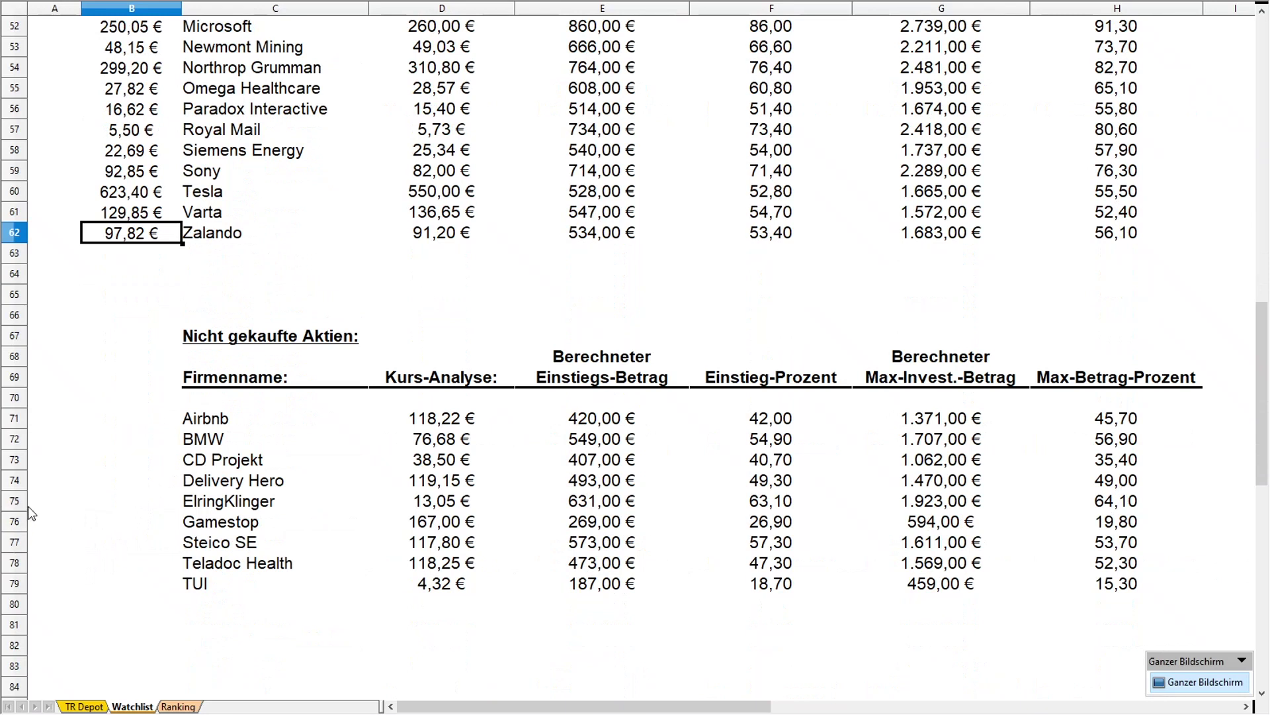
# Open the TR Depot sheet and check the current DAX level and the percentage shares of Depot-Konto and Wert-Depot.
pyautogui.click(83, 706)
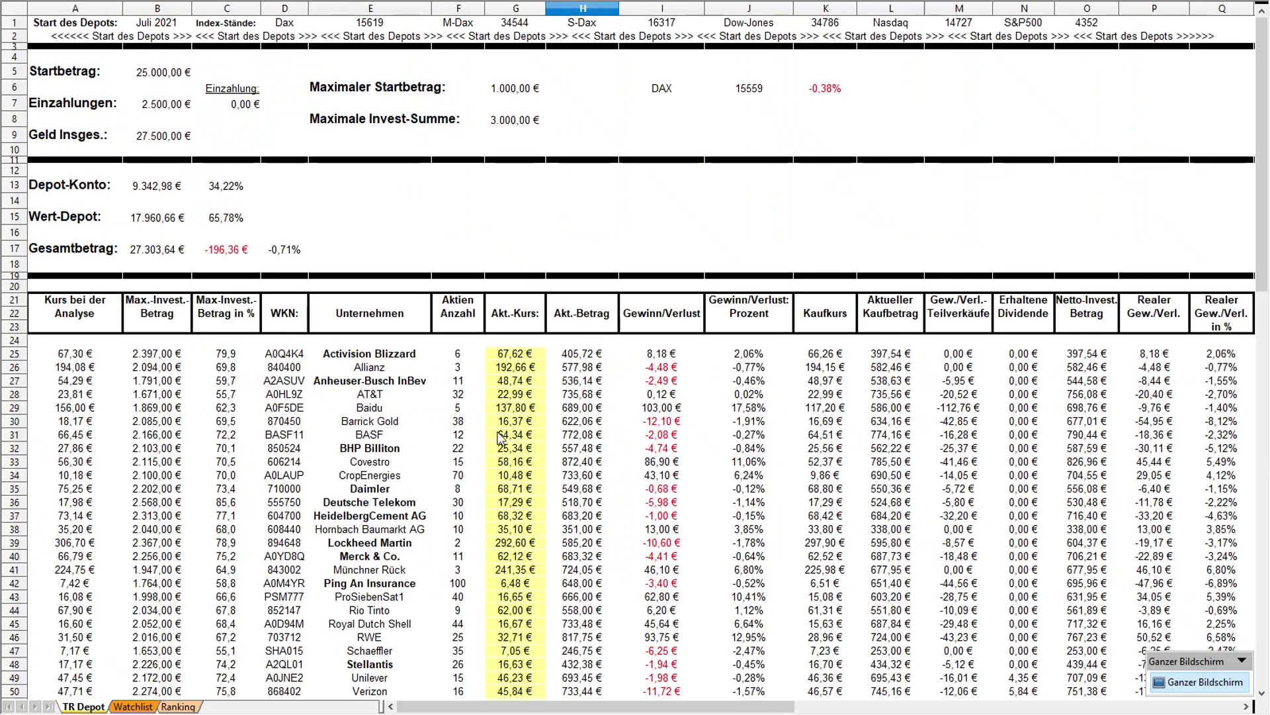
pyautogui.doubleClick(739, 87)
pyautogui.press('Return')
pyautogui.press('Up')
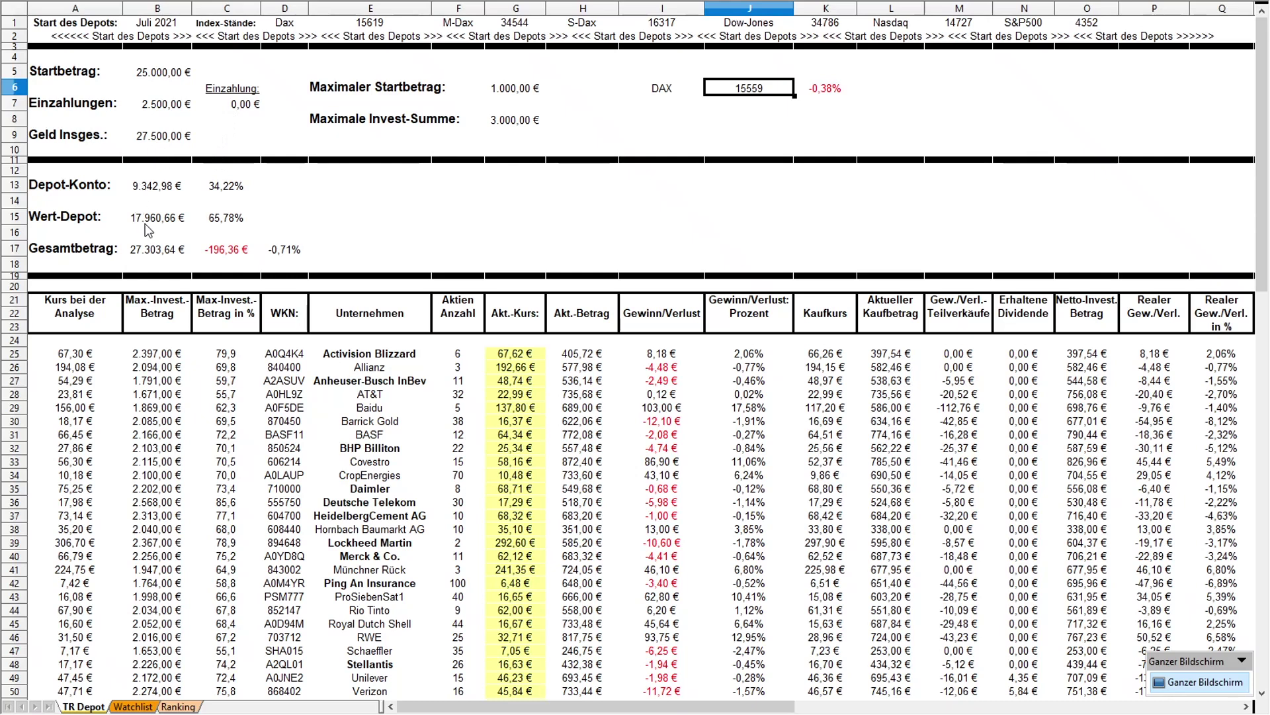
pyautogui.click(213, 191)
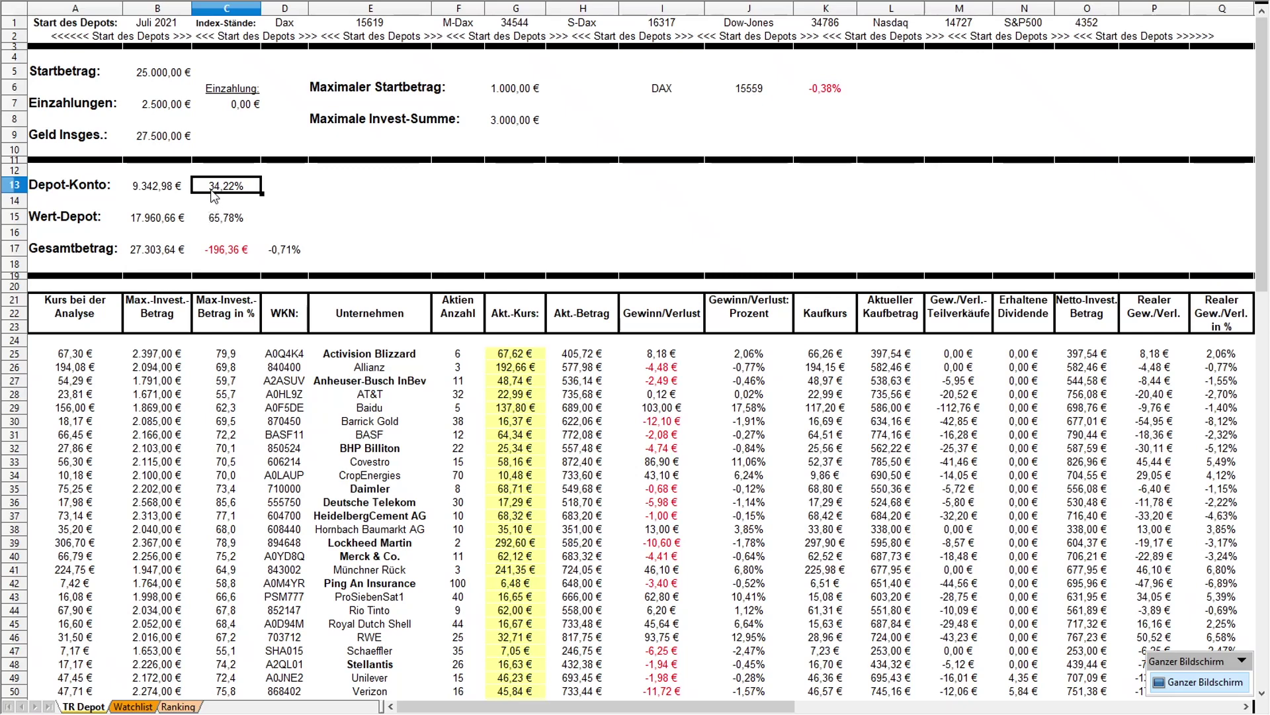
pyautogui.click(224, 223)
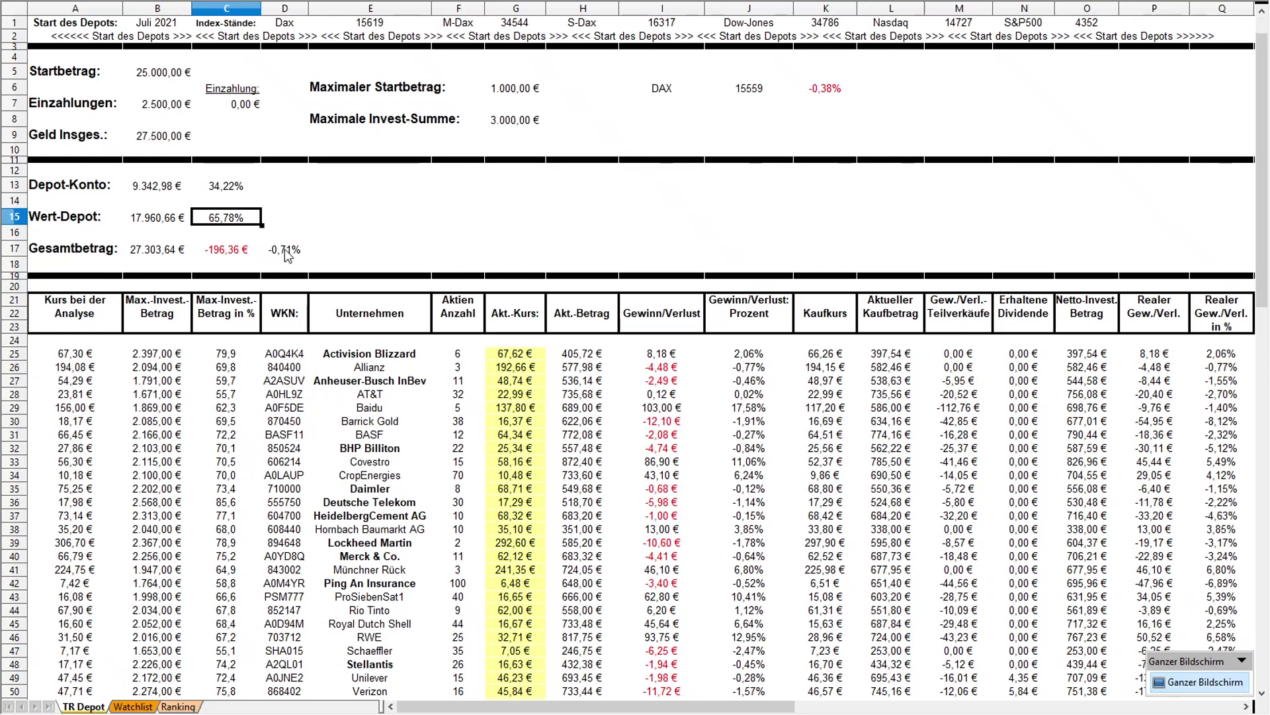
# Examine the depot's table of individual holdings, its totals row and the additional purchase entries below it.
pyautogui.scroll(-2, 284, 249)
pyautogui.scroll(-1, 284, 249)
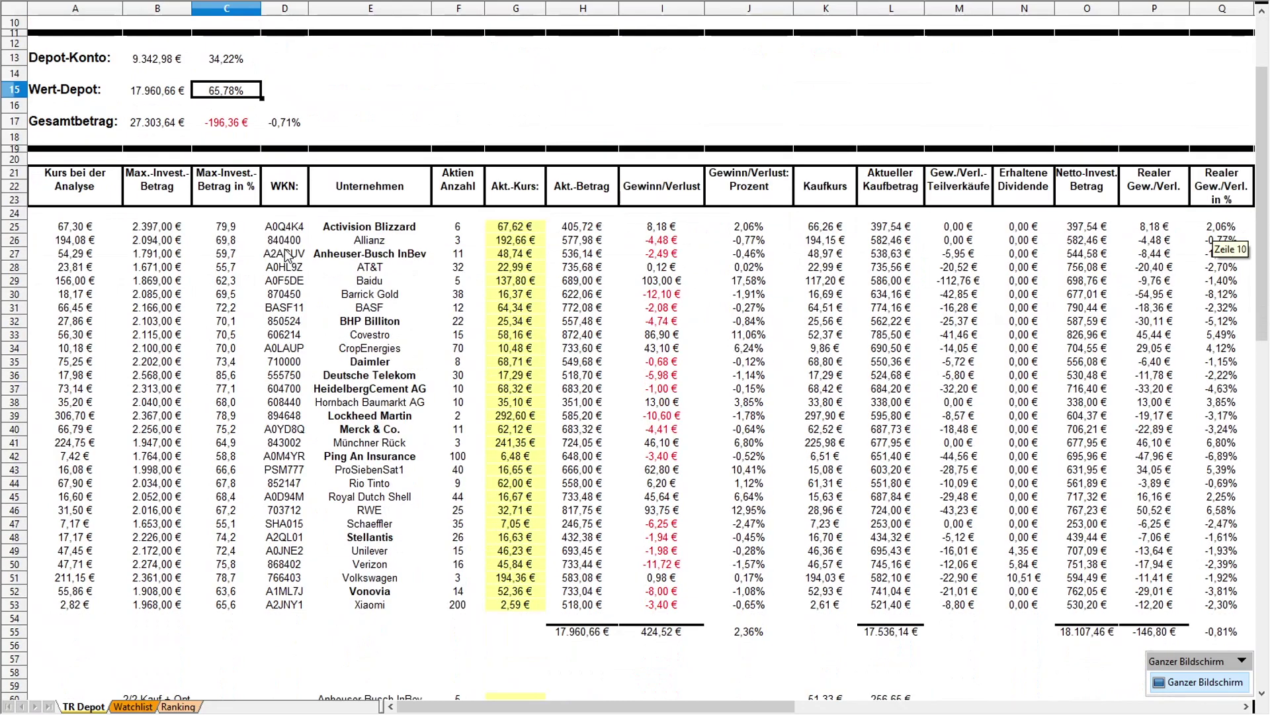
pyautogui.scroll(-1, 286, 255)
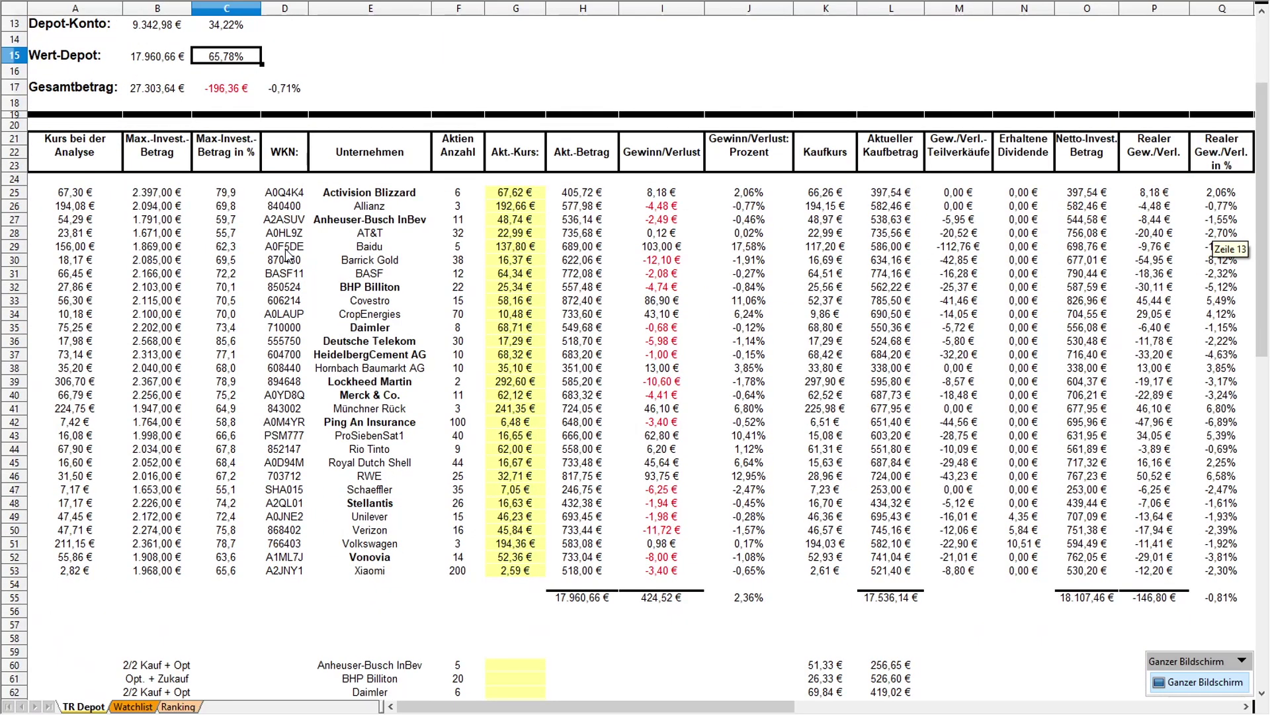
pyautogui.scroll(-3, 286, 256)
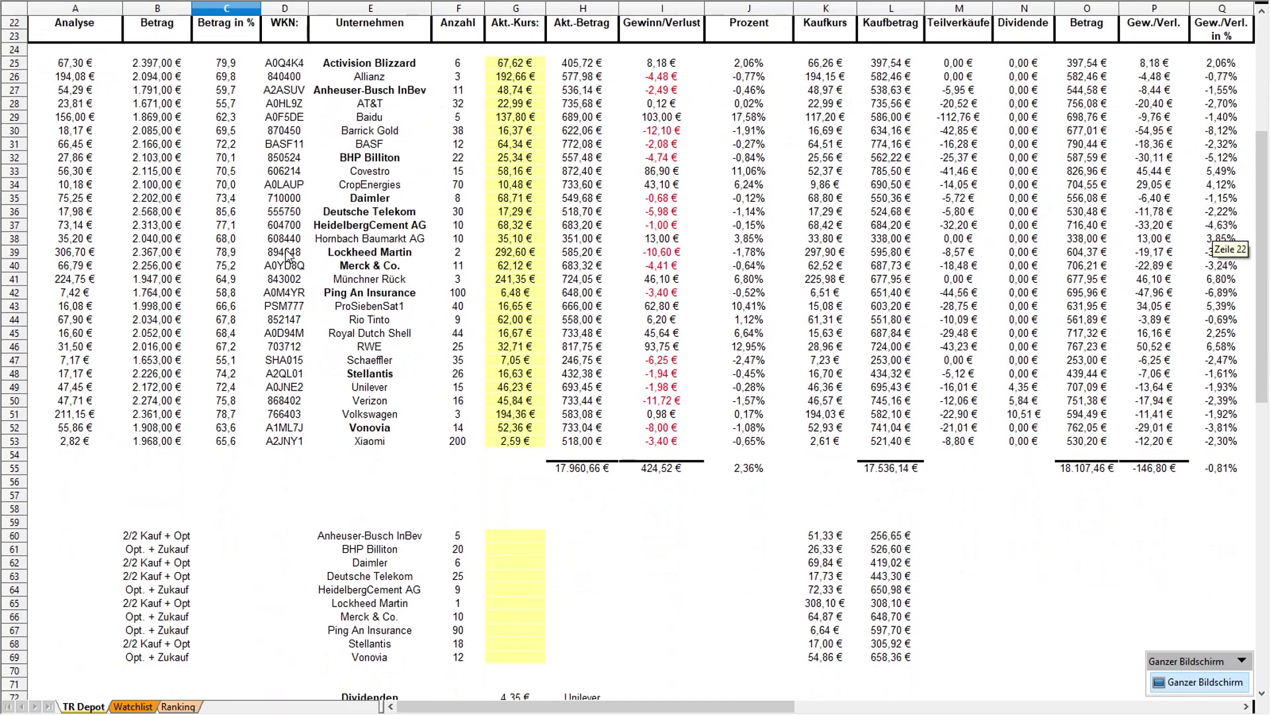
# Check the Unilever entry under Dividenden against the dividend cell in Unilever's row of the holdings table.
pyautogui.scroll(-1, 287, 256)
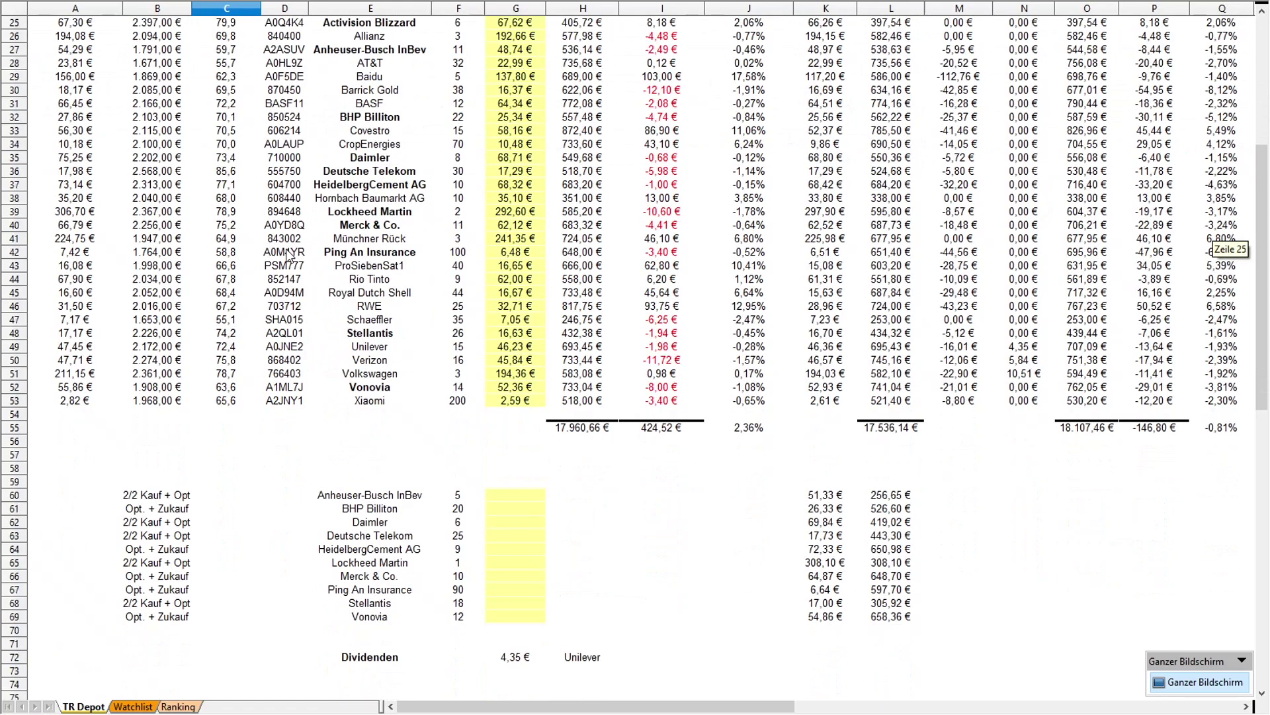
pyautogui.scroll(-1, 357, 158)
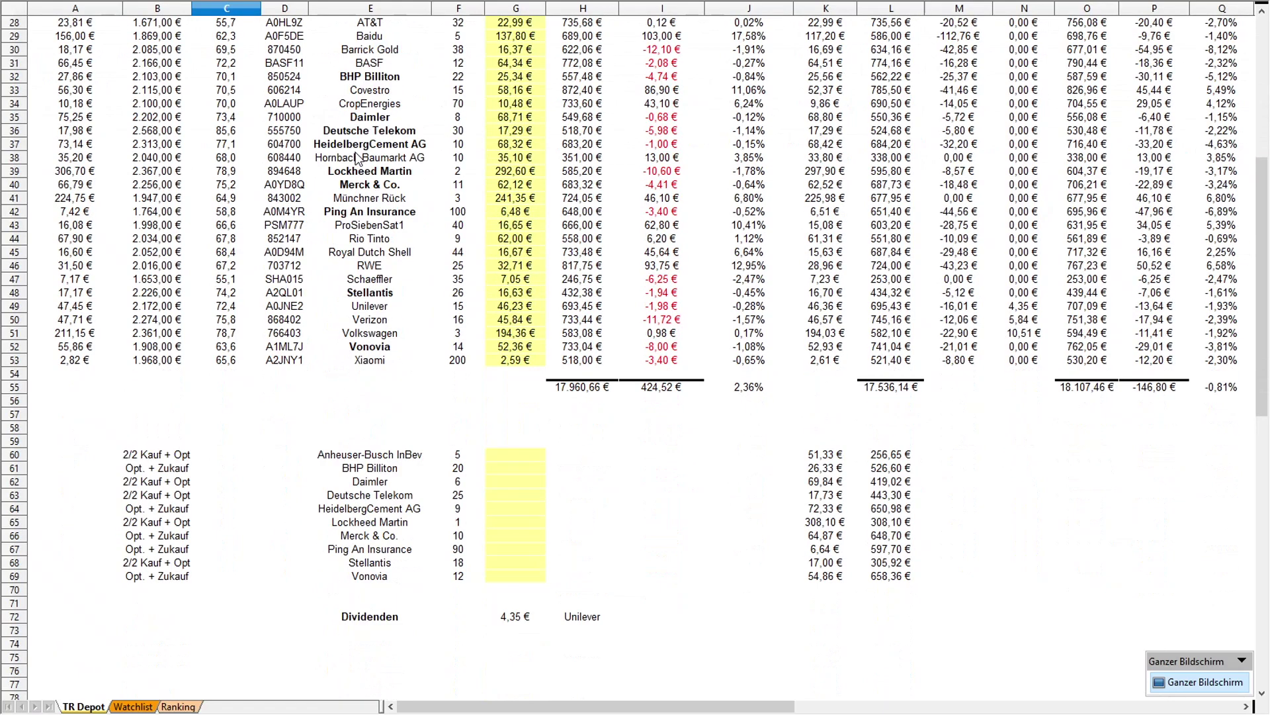
pyautogui.click(512, 619)
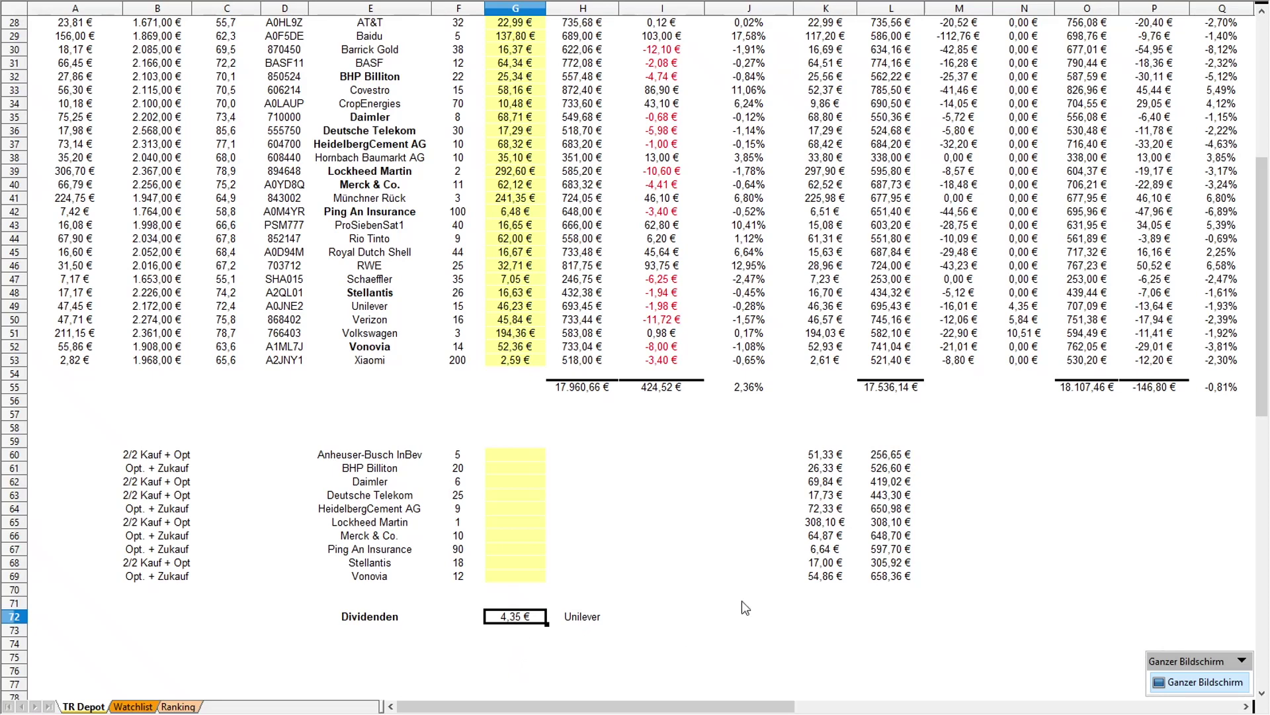
pyautogui.click(1018, 308)
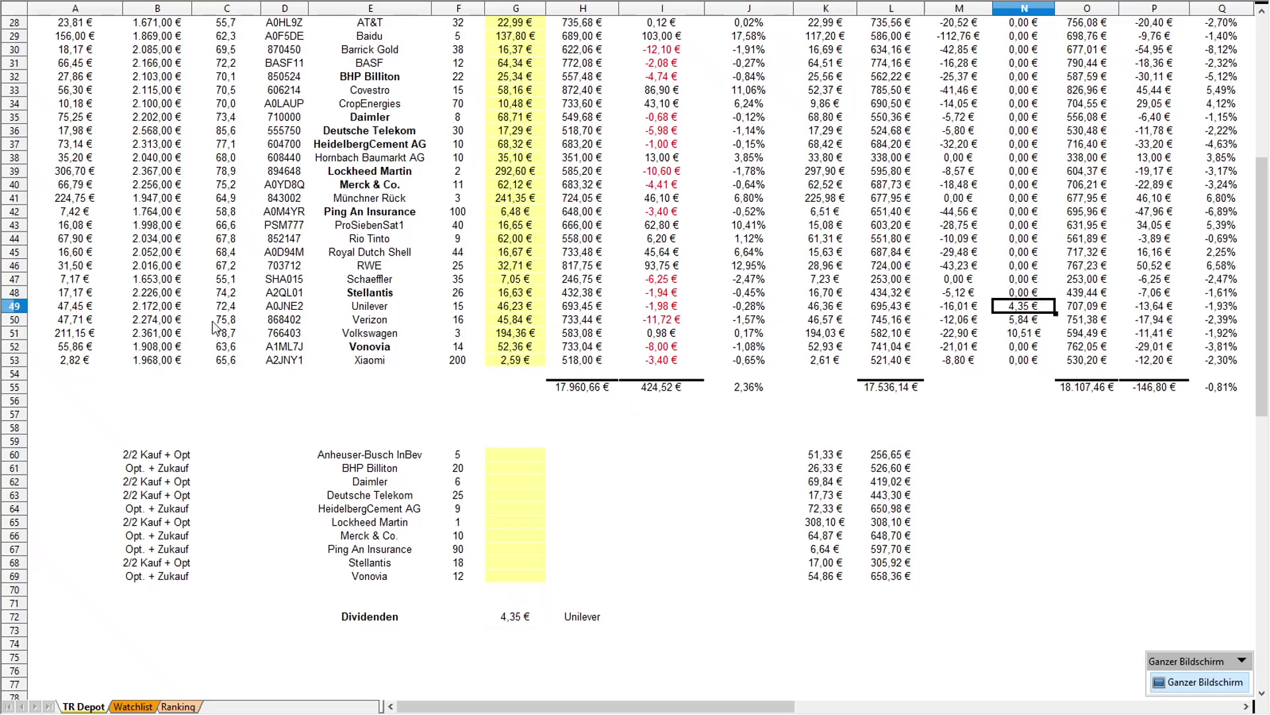
pyautogui.click(20, 309)
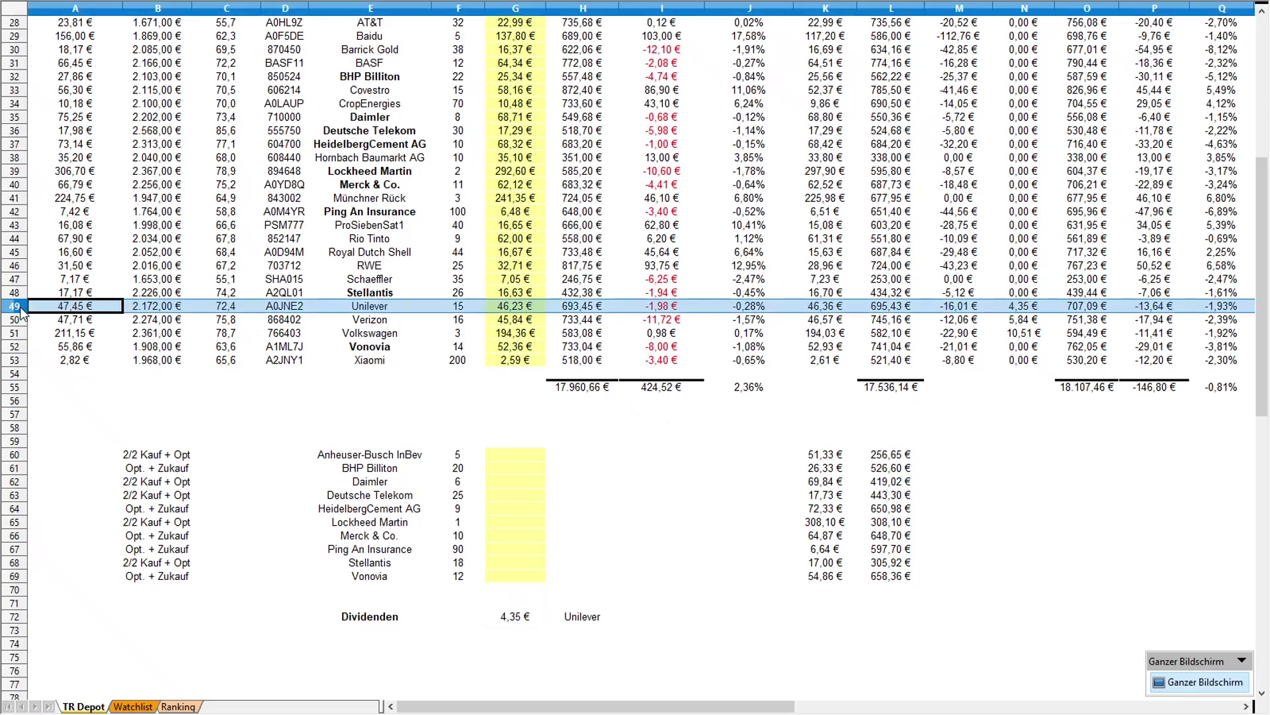
pyautogui.click(536, 661)
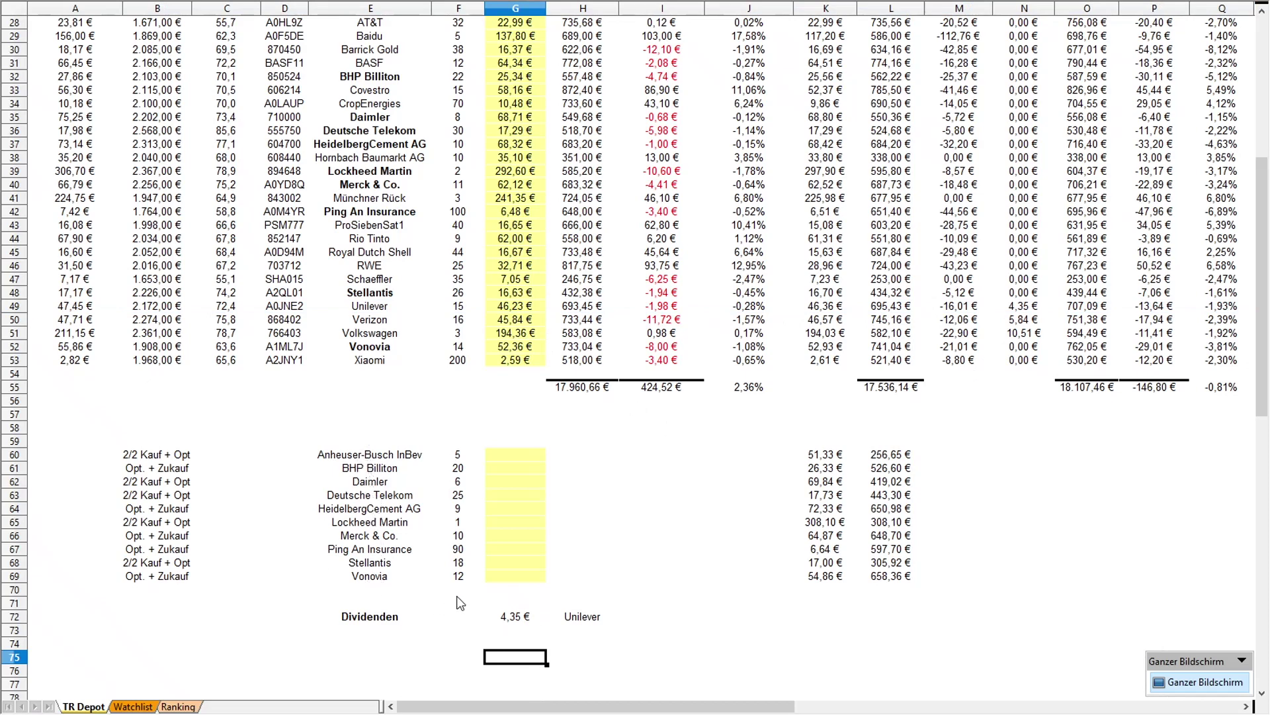
# Review the additional purchase entries from Anheuser-Busch InBev to Vonovia, checking their share counts and the Kaufkurs column.
pyautogui.scroll(1, 553, 591)
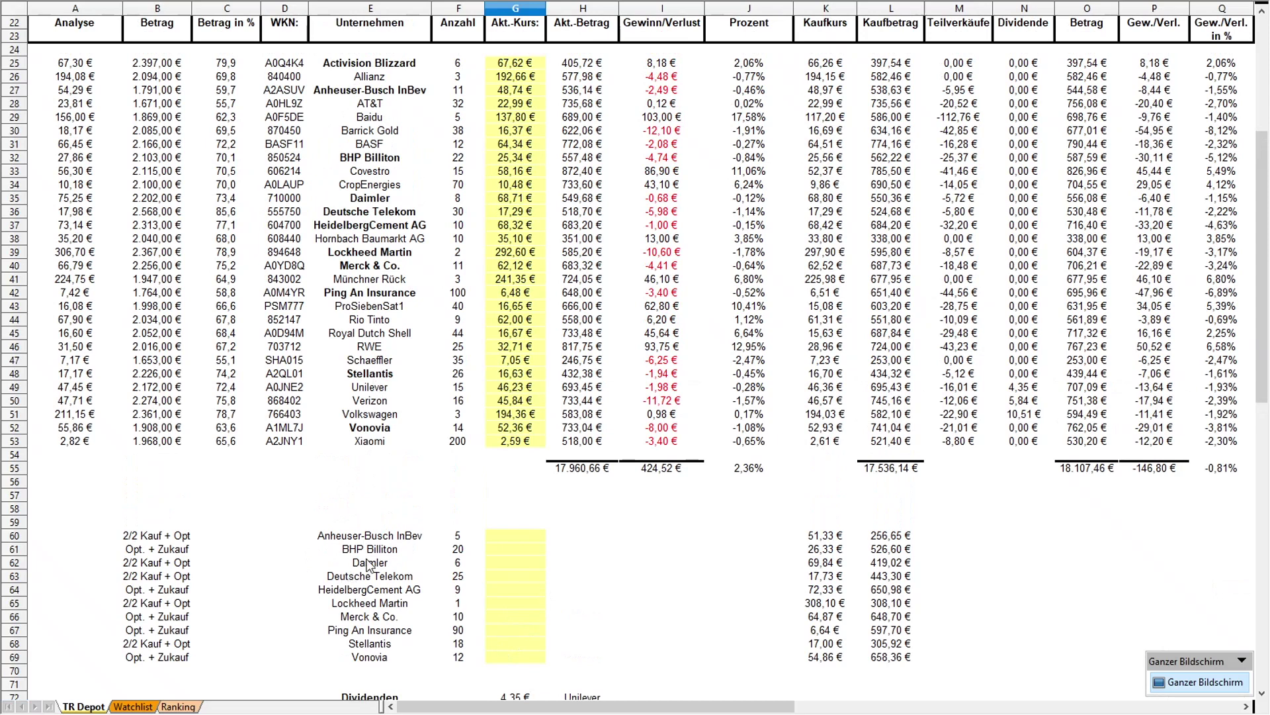
pyautogui.click(456, 537)
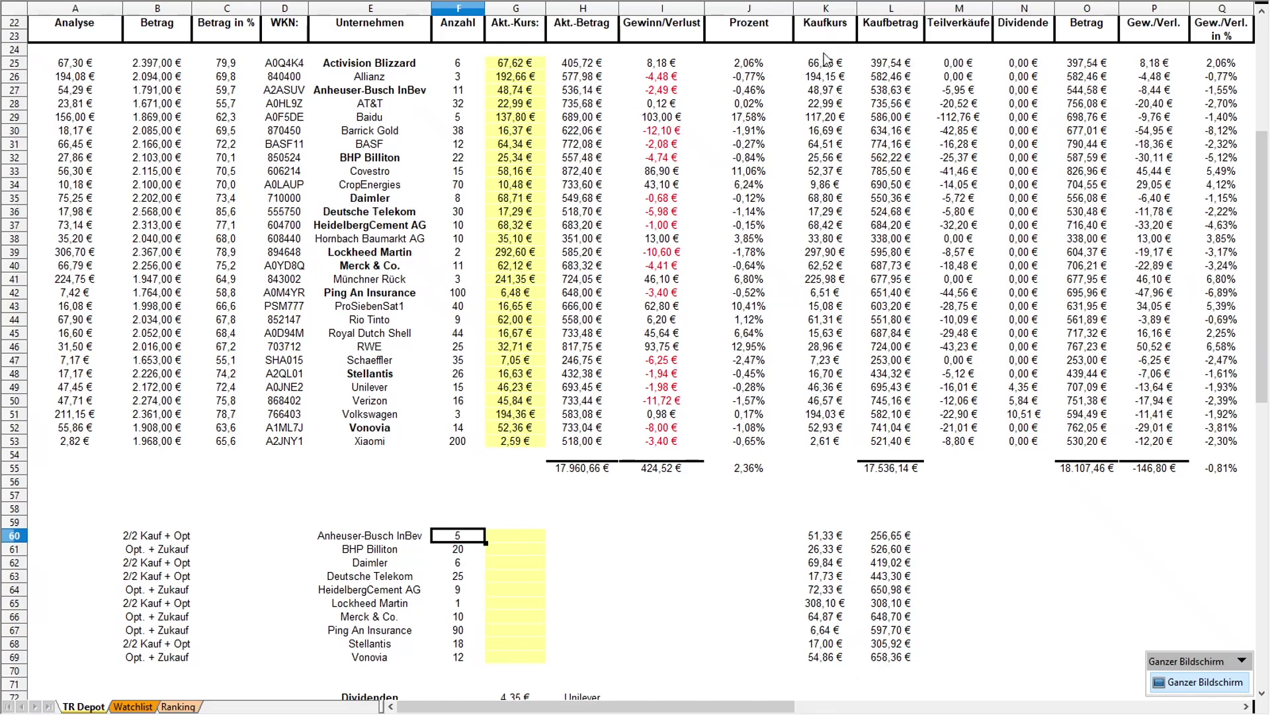
pyautogui.click(831, 9)
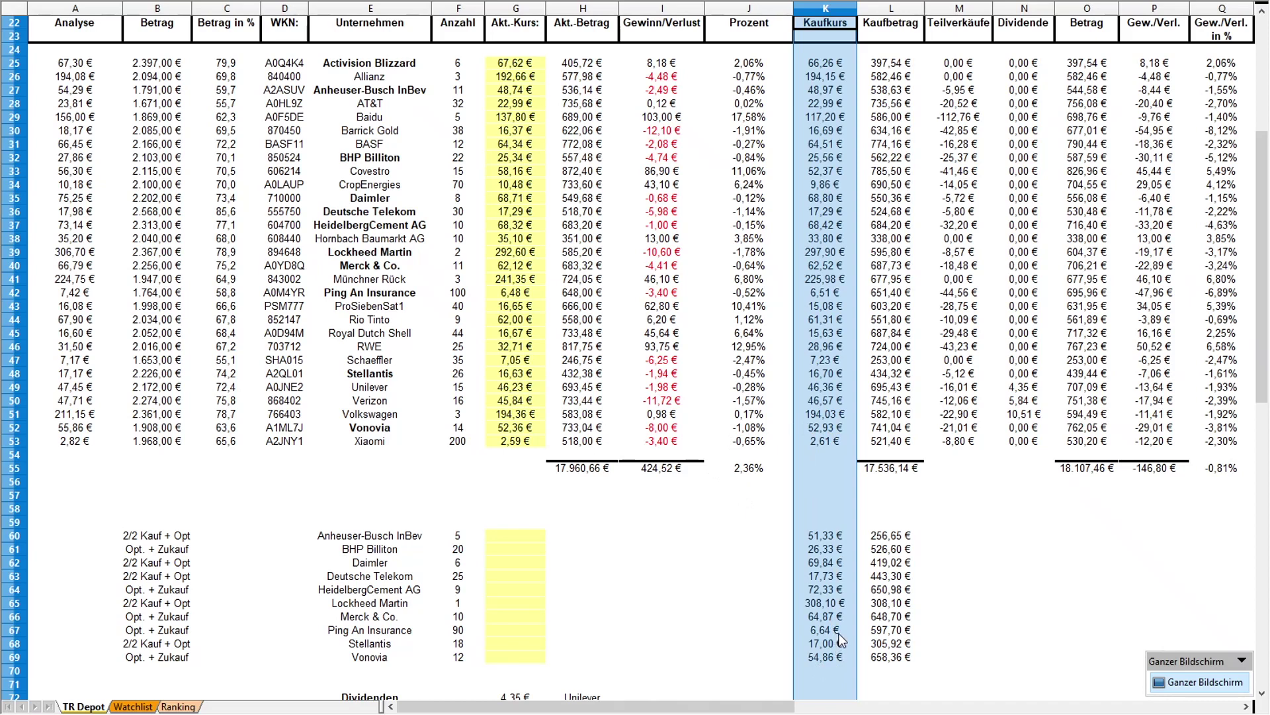
pyautogui.click(774, 604)
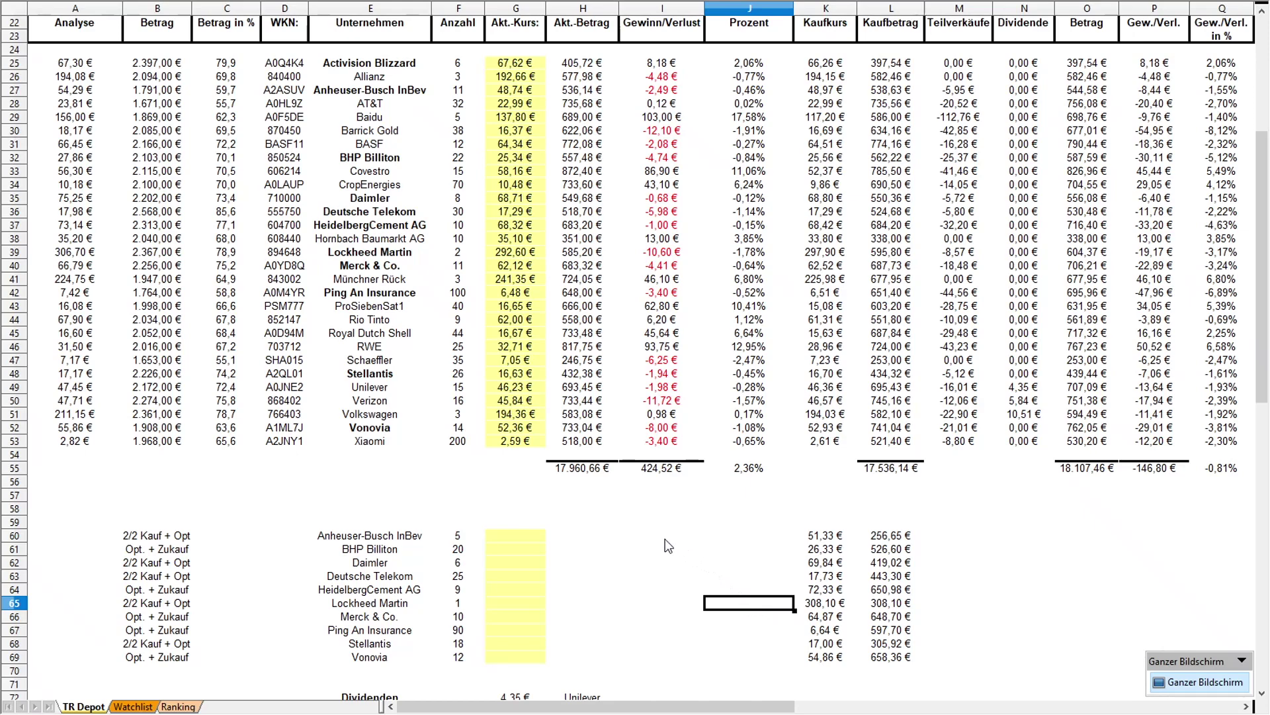
# Check Baidu's Gewinn/Verlust amount in the holdings table and view the depot totals above the table.
pyautogui.scroll(1, 671, 552)
pyautogui.scroll(2, 671, 552)
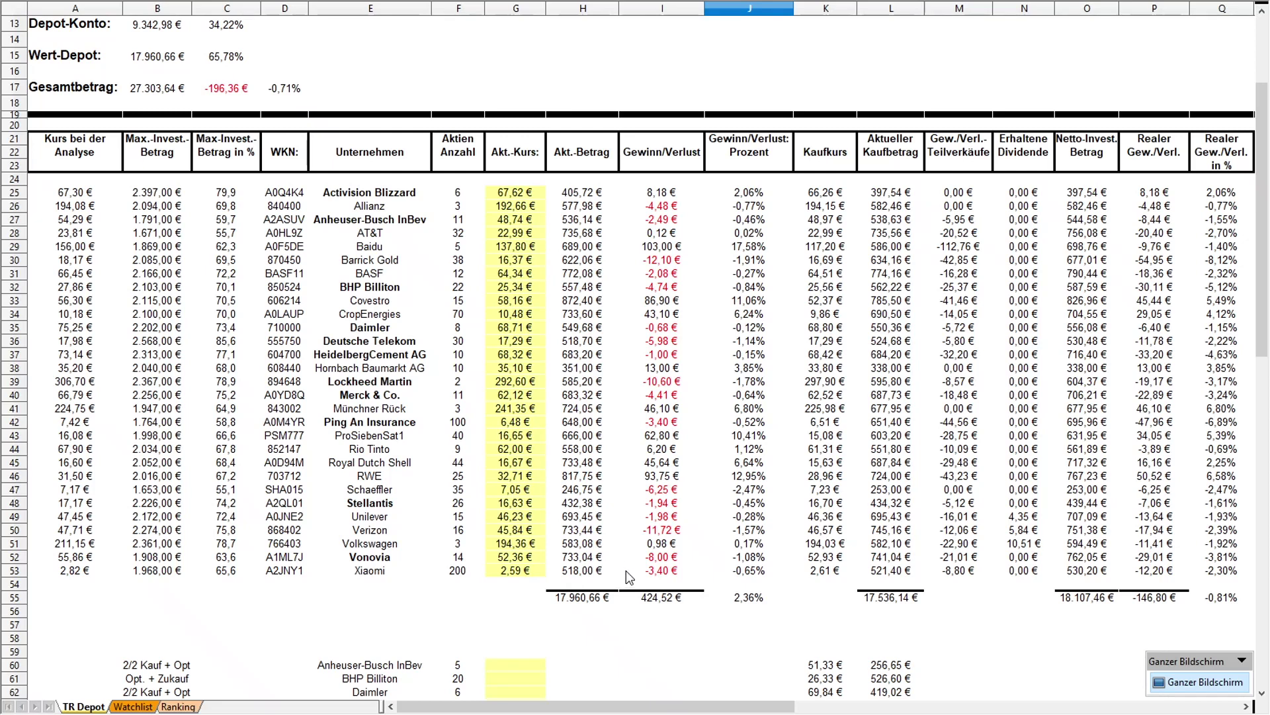
pyautogui.click(656, 247)
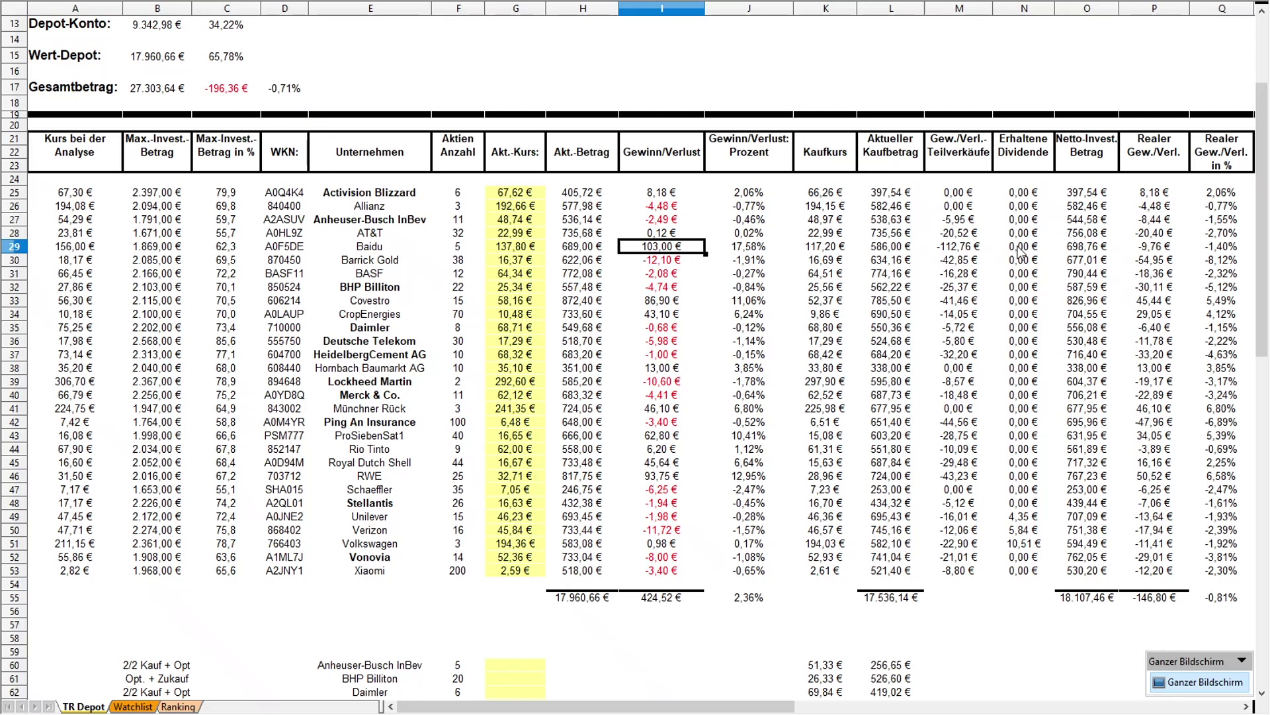
pyautogui.click(722, 640)
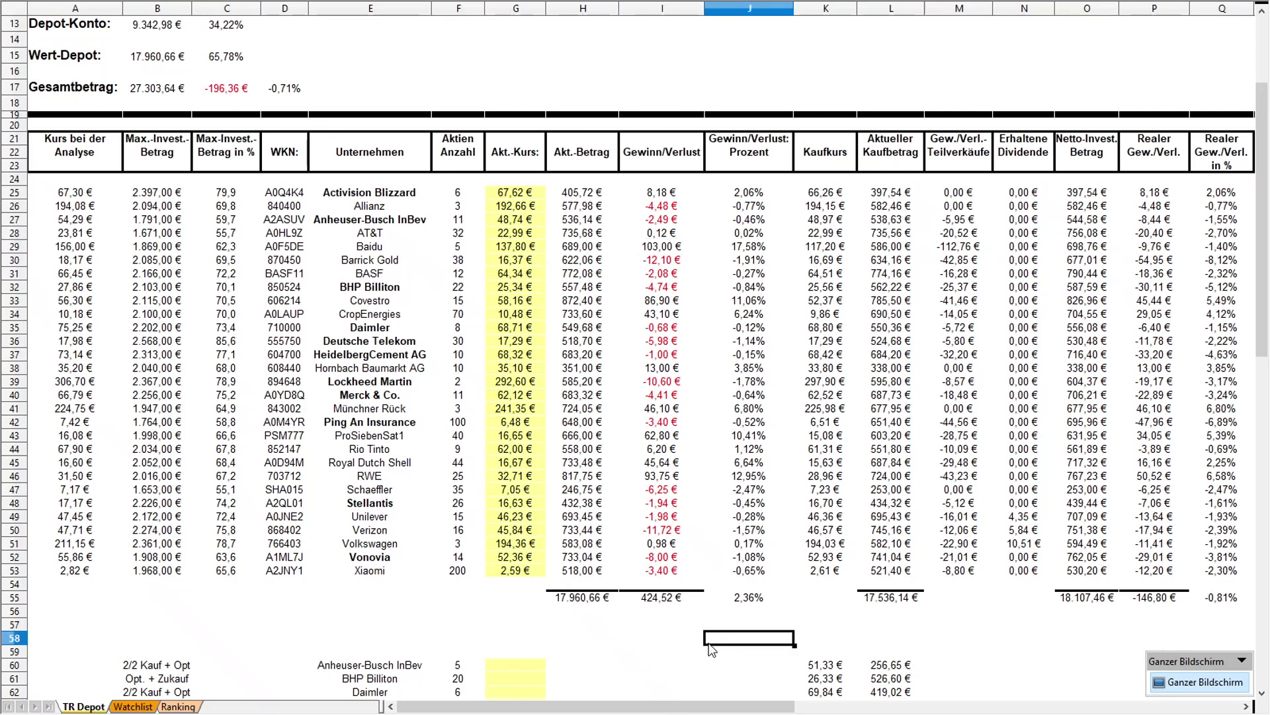
pyautogui.scroll(4, 332, 650)
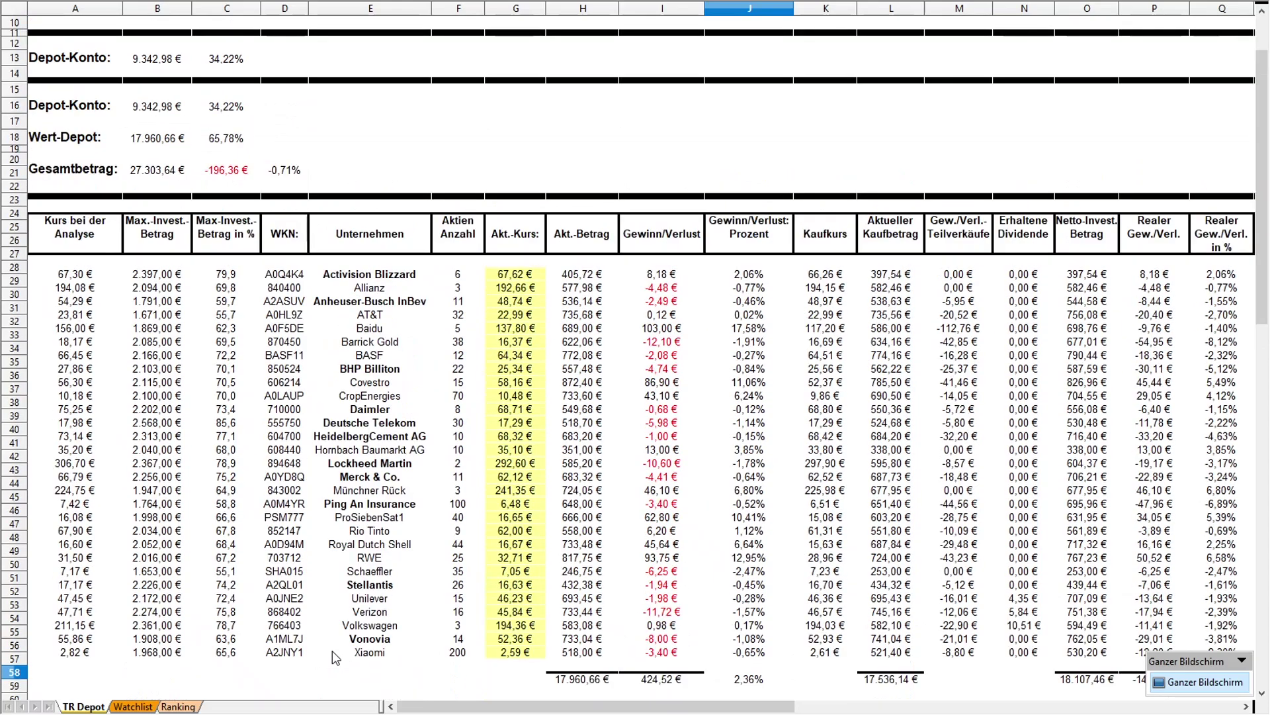
# Open the Ranking sheet and examine its Max-Betrag-Prozent column.
pyautogui.click(178, 706)
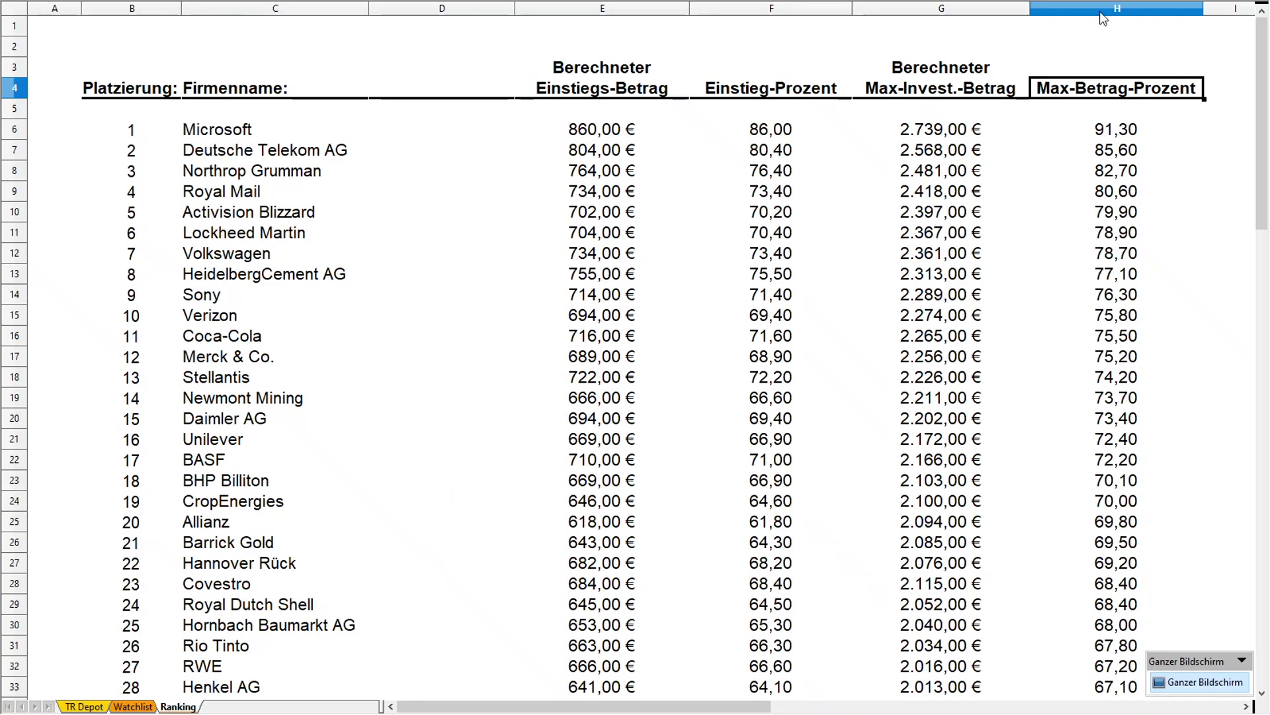
pyautogui.click(1130, 9)
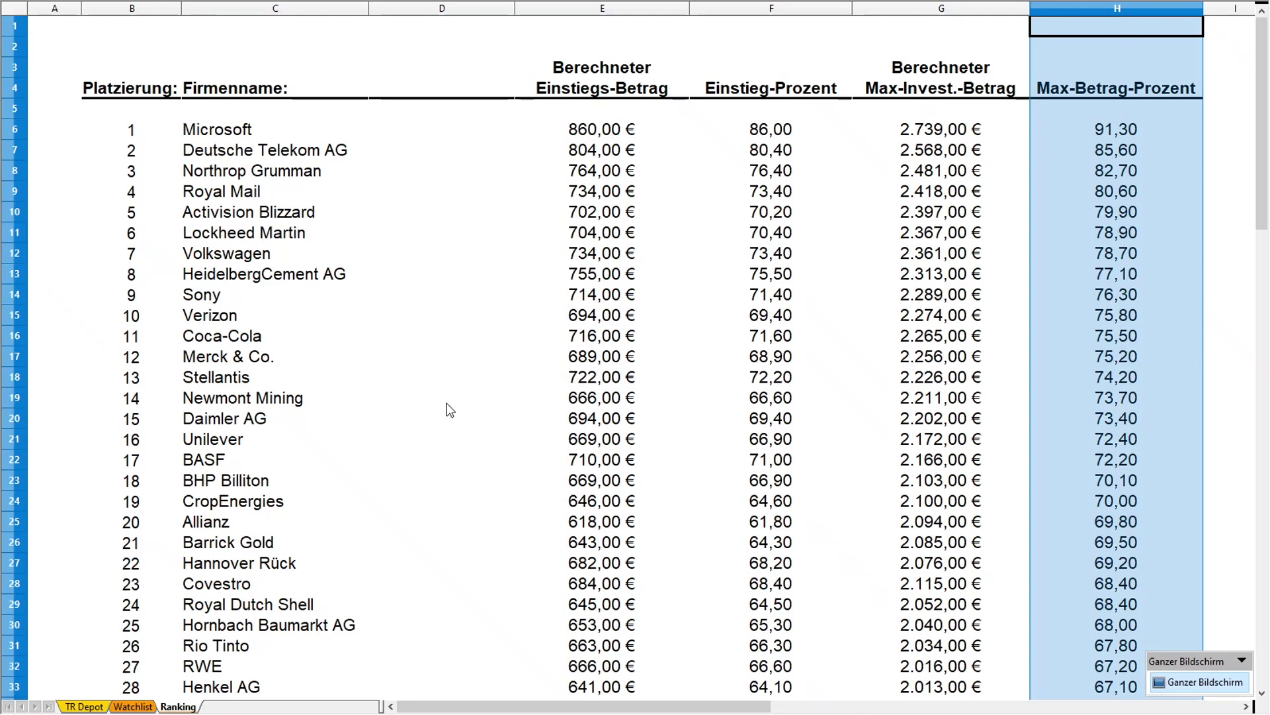
pyautogui.click(1081, 94)
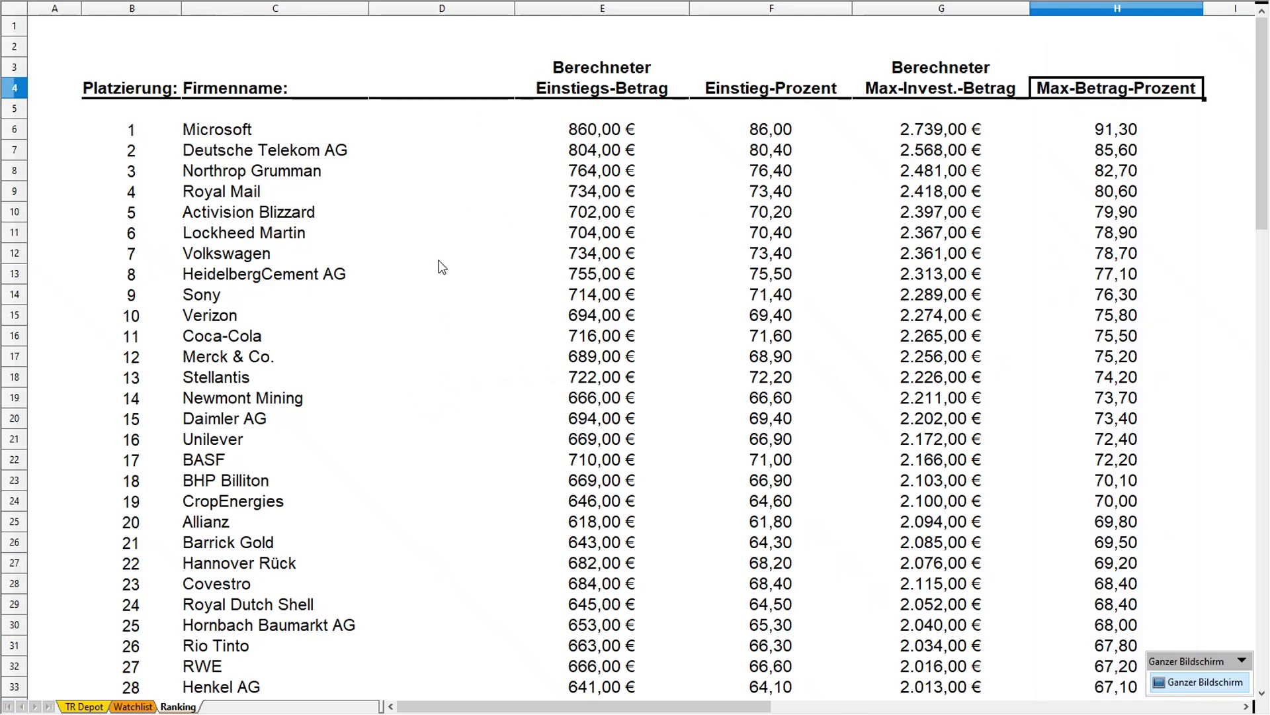
# Look through the company ranking from Microsoft down to TUI and return to the start of the list.
pyautogui.scroll(-3, 442, 266)
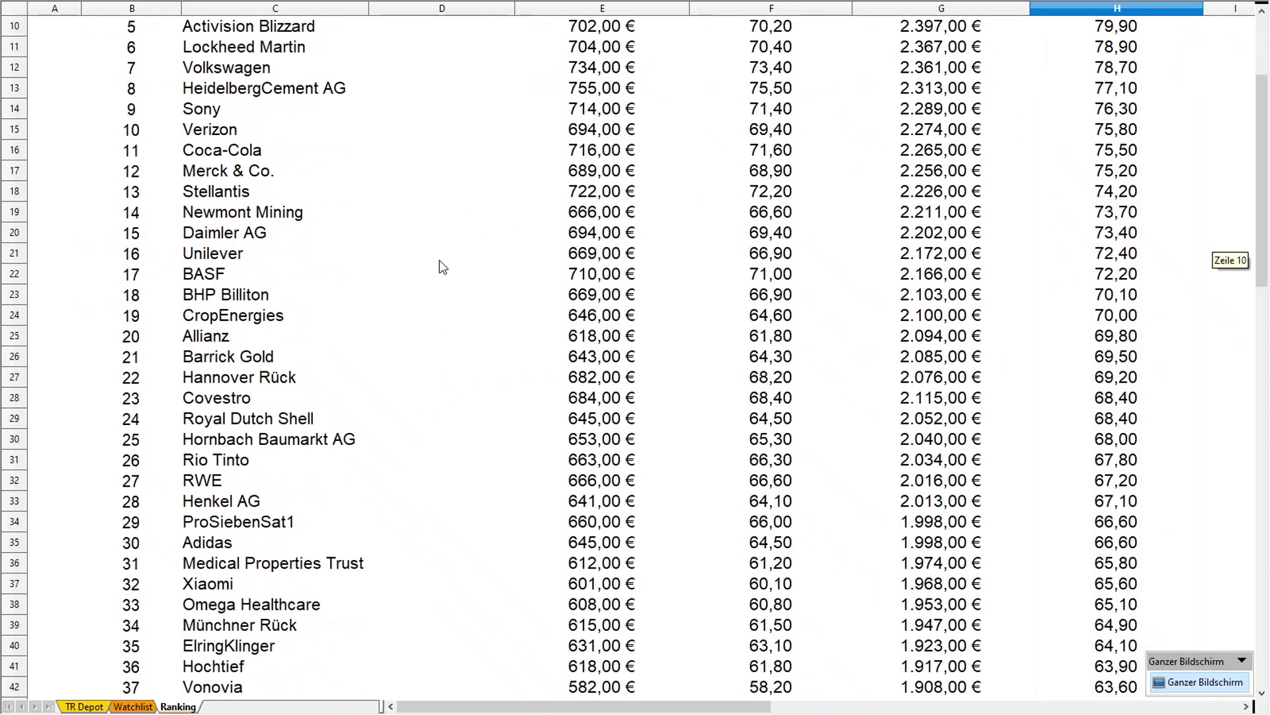
pyautogui.scroll(-3, 440, 261)
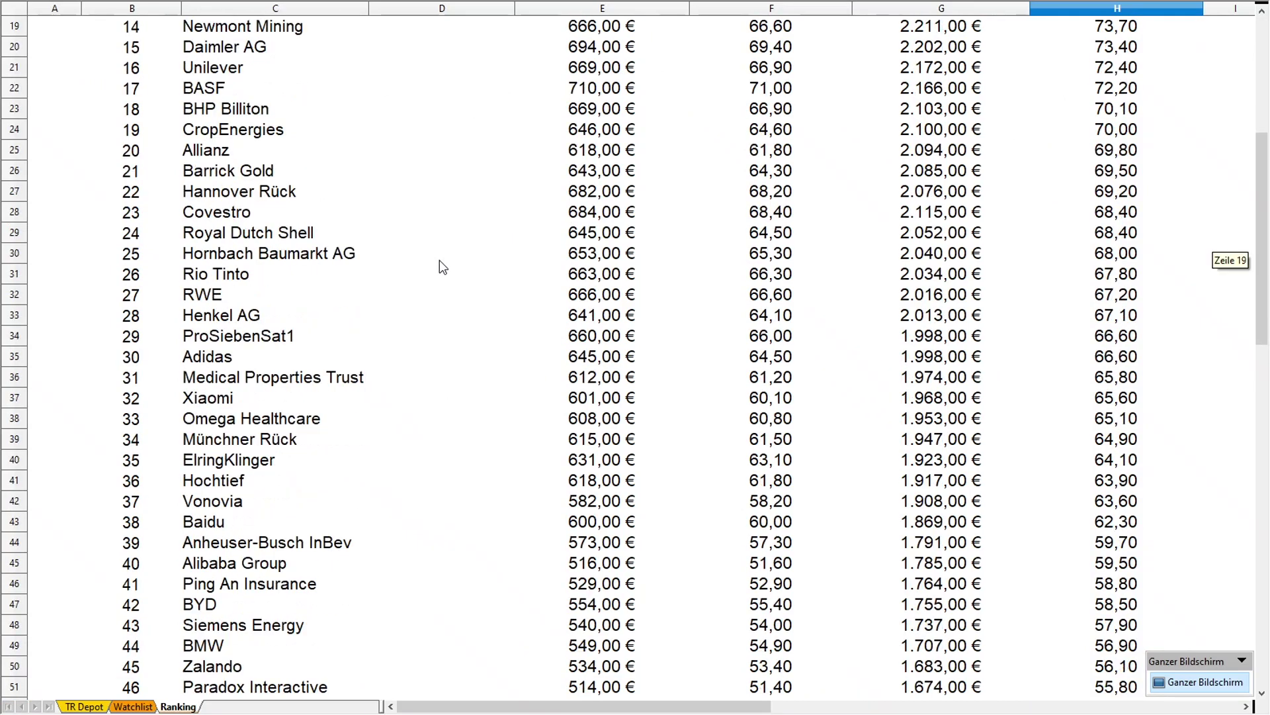
pyautogui.scroll(-3, 440, 260)
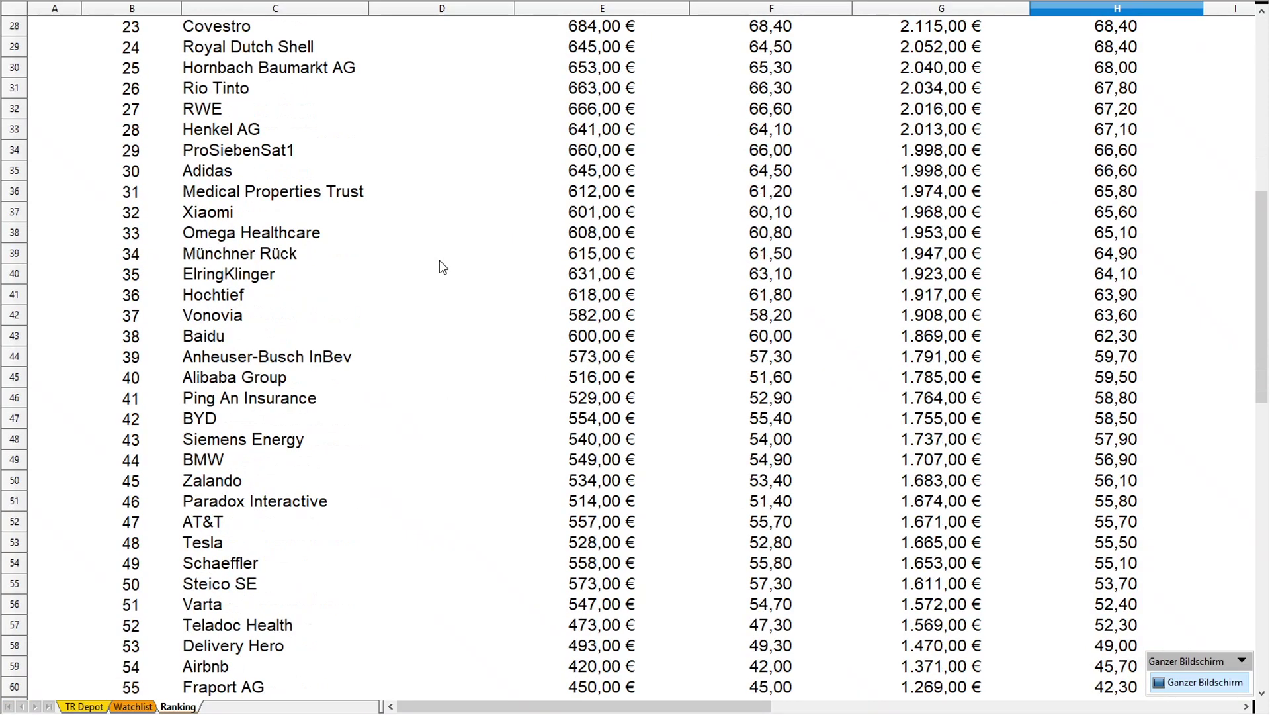
pyautogui.scroll(-3, 440, 260)
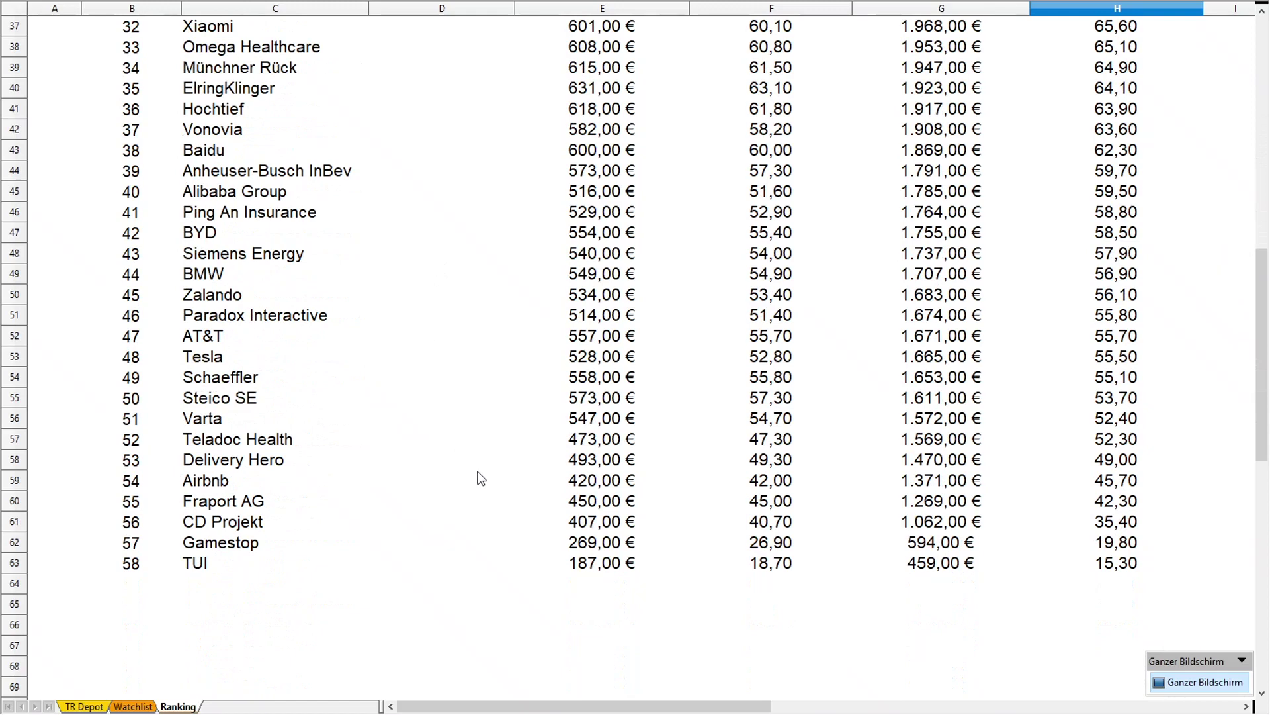
pyautogui.scroll(3, 481, 478)
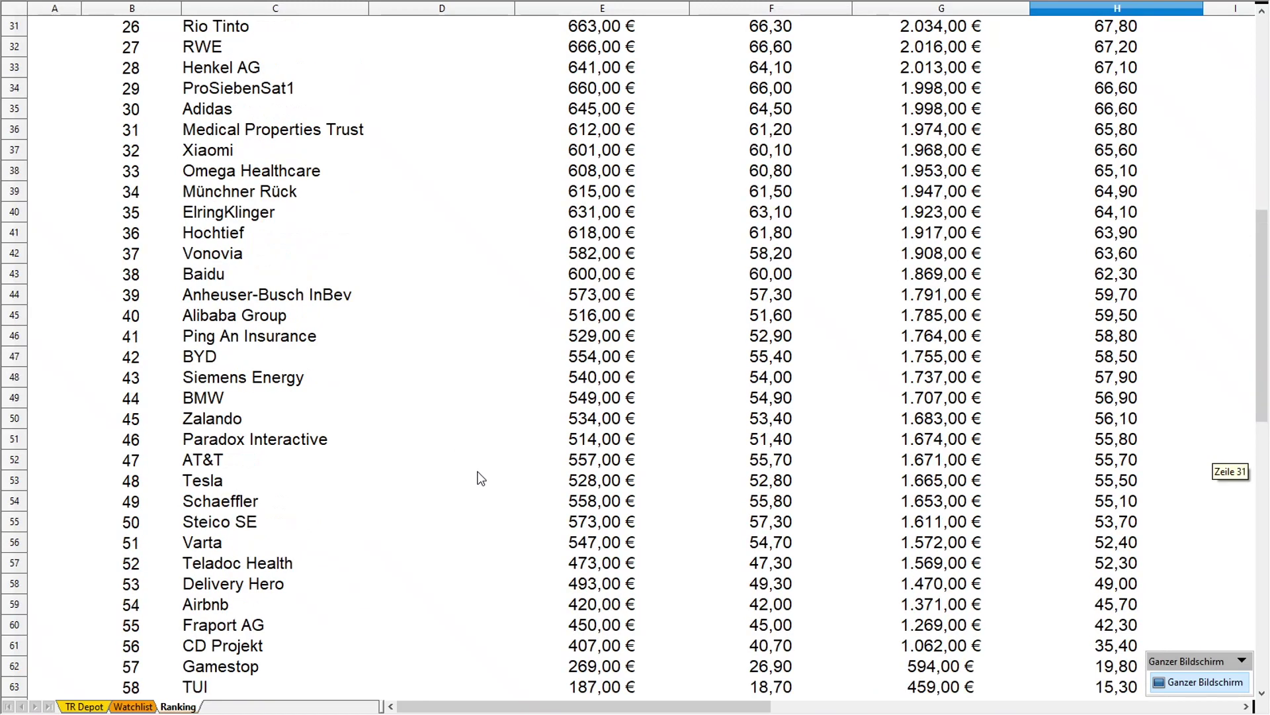
pyautogui.scroll(4, 481, 479)
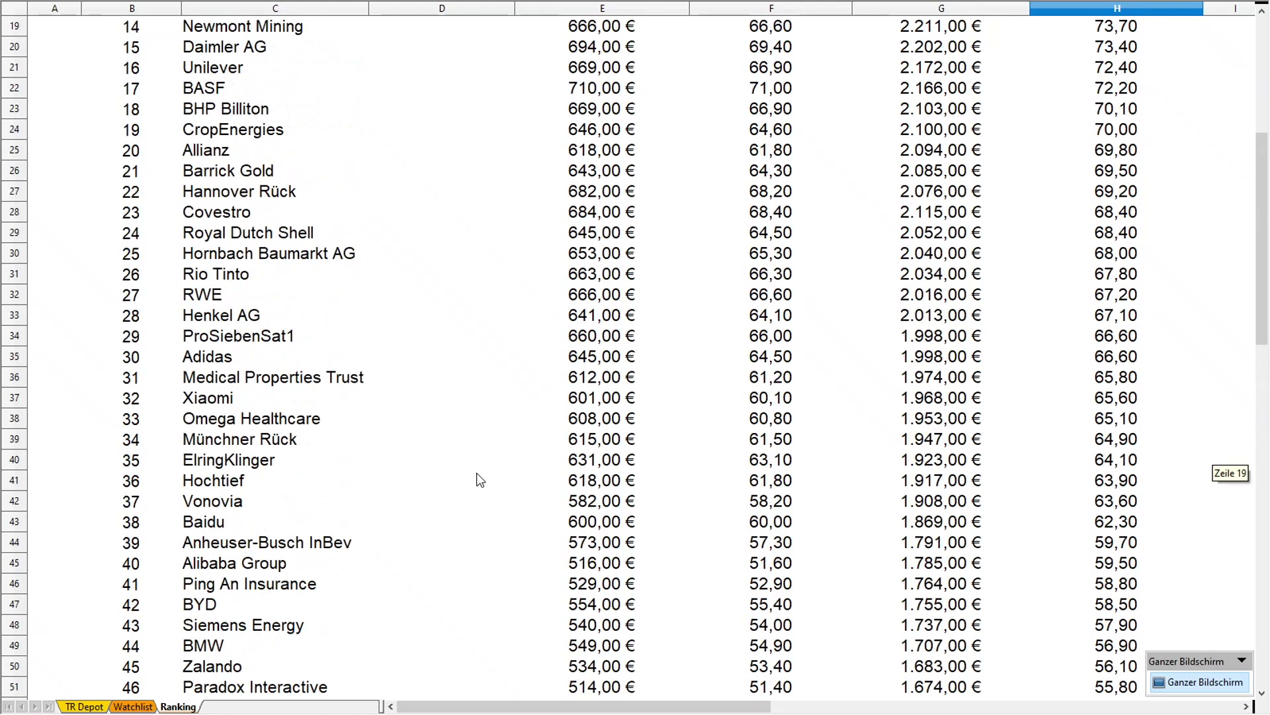
pyautogui.scroll(4, 481, 478)
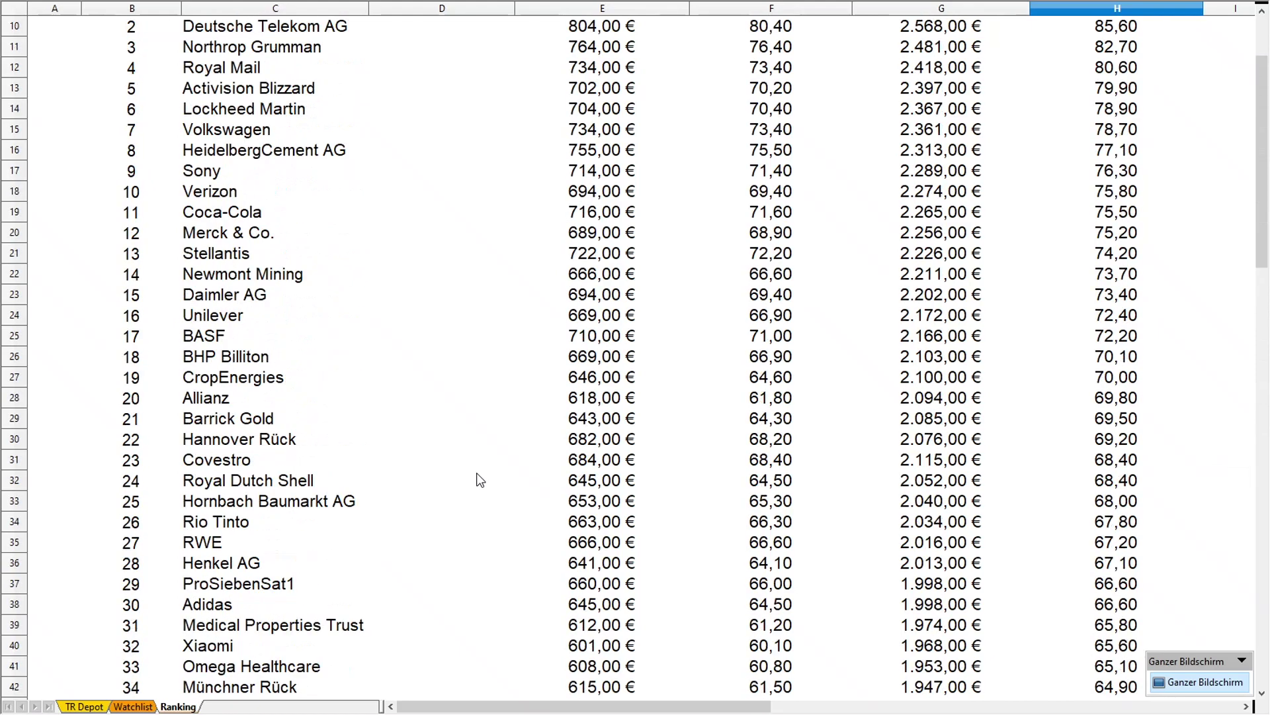
pyautogui.scroll(1, 481, 478)
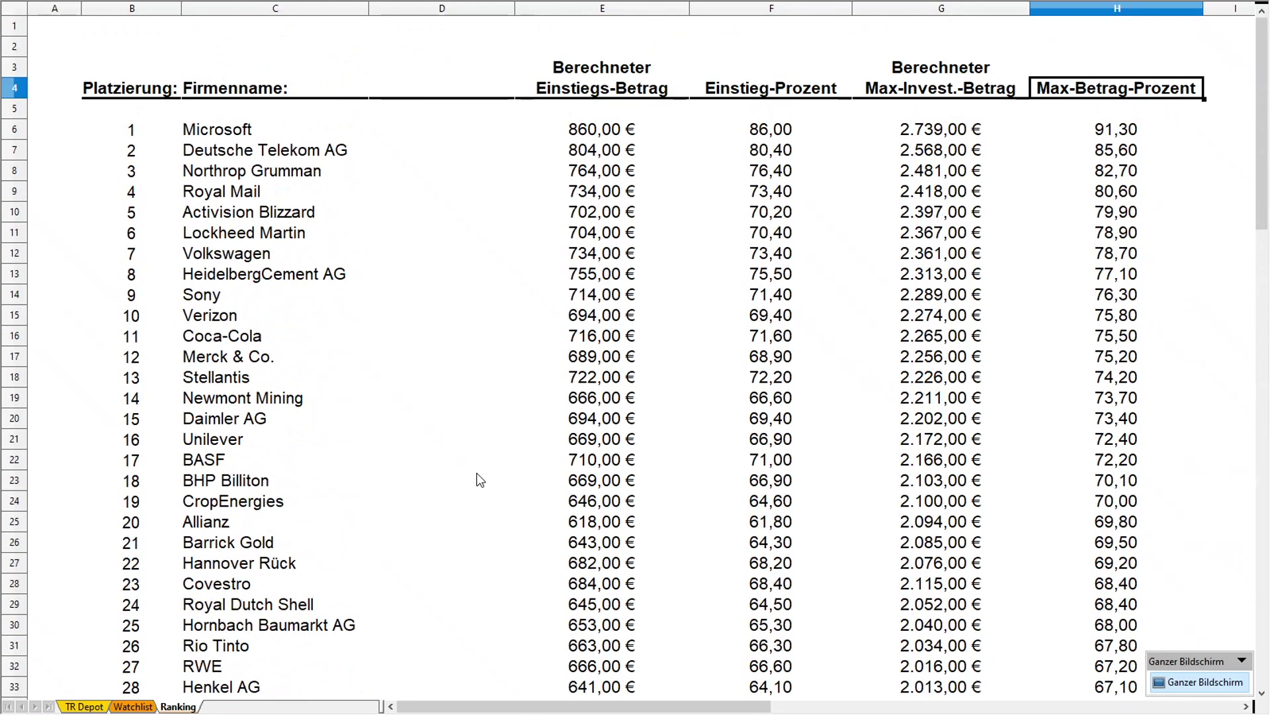